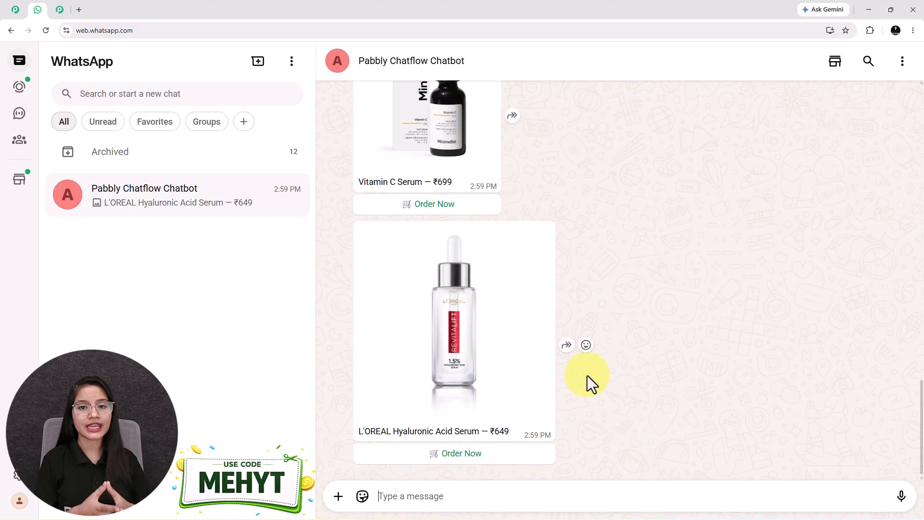
Step: Request the Sunscreens products from the bot's category list
{"action": "scroll", "coordinate": [612, 412], "scroll_direction": "up", "scroll_amount": 5}
{"action": "scroll", "coordinate": [613, 412], "scroll_direction": "up", "scroll_amount": 10}
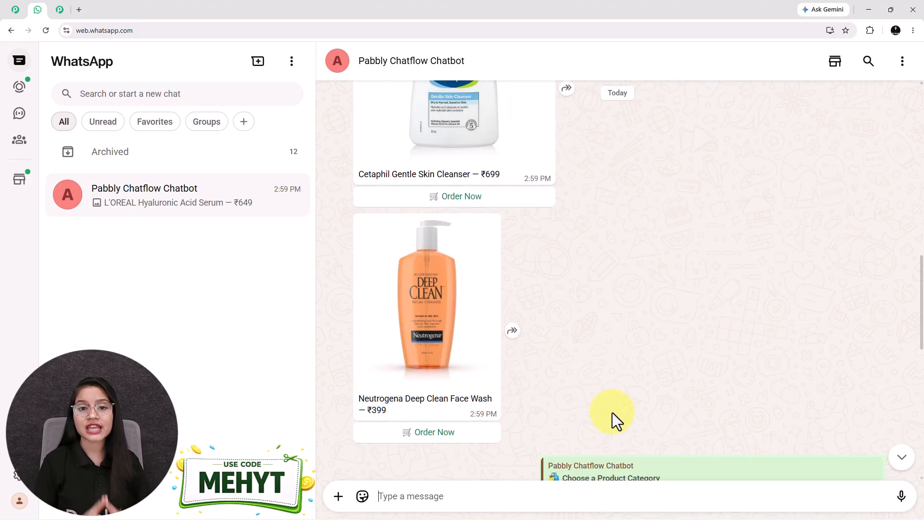
{"action": "left_click", "coordinate": [450, 243]}
{"action": "left_click", "coordinate": [424, 223]}
{"action": "left_click", "coordinate": [556, 451]}
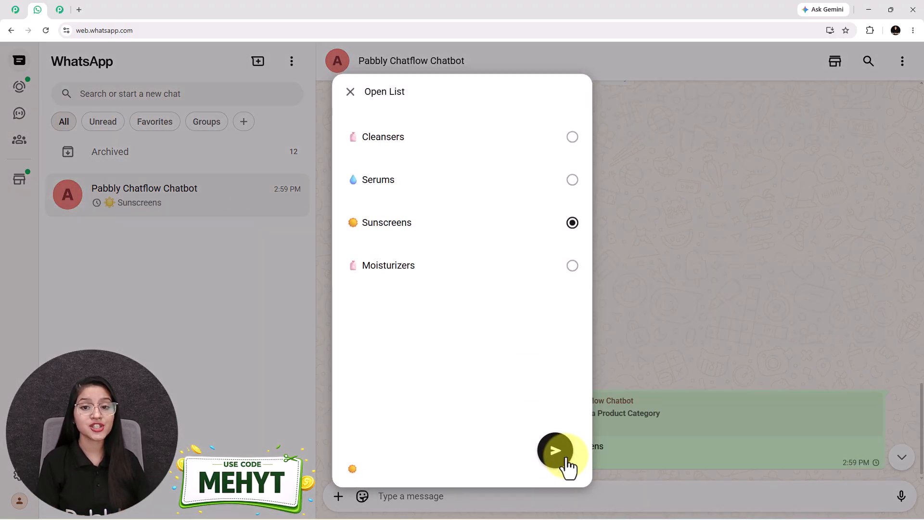
Step: Order the L'OREAL Hyaluronic Acid Serum, replying with the customer's name, contact number and delivery address
{"action": "scroll", "coordinate": [632, 403], "scroll_direction": "up", "scroll_amount": 4}
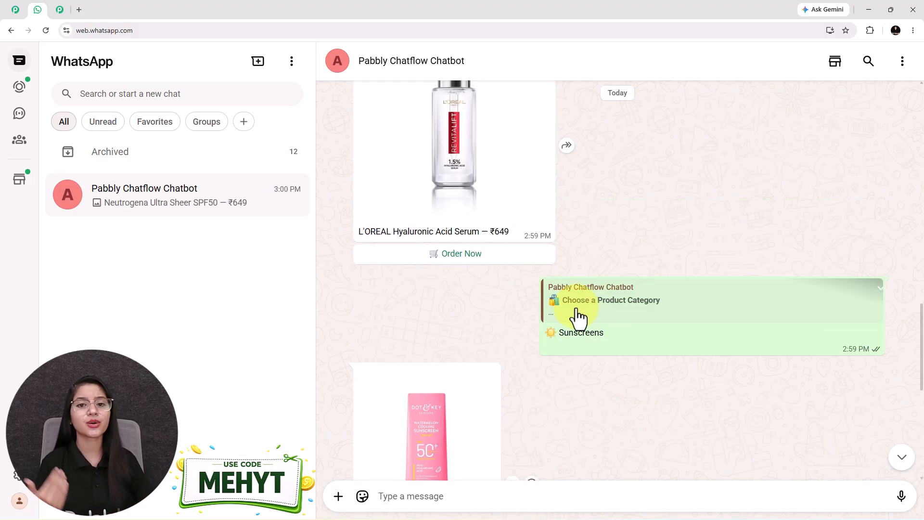
{"action": "left_click", "coordinate": [460, 247]}
{"action": "key", "text": "Return"}
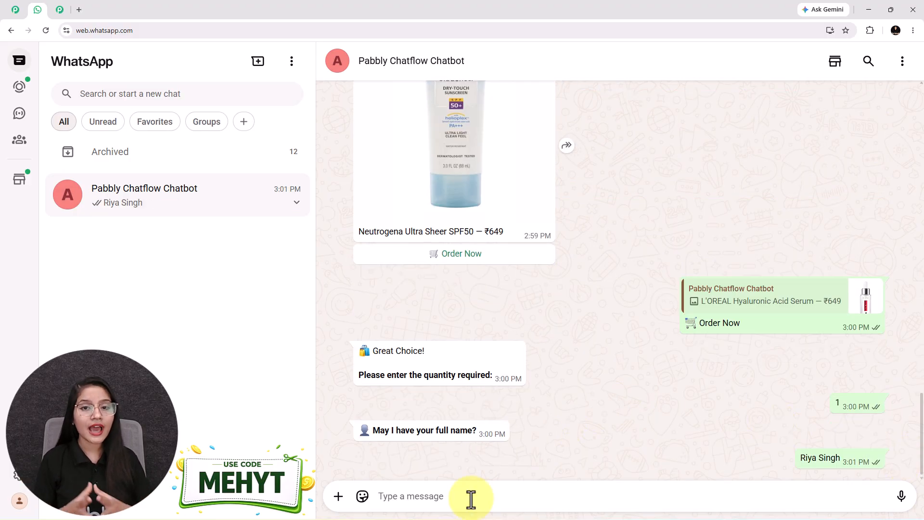
{"action": "type", "text": "99*******99"}
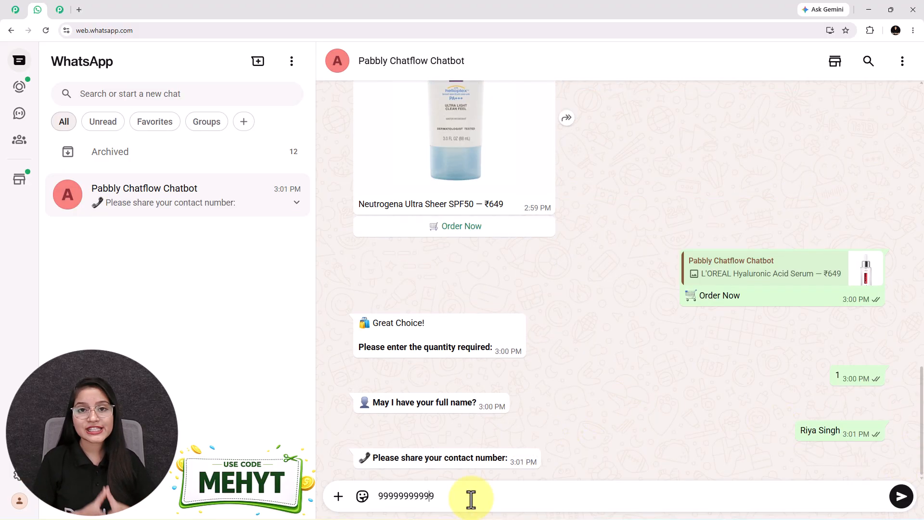
{"action": "key", "text": "Return"}
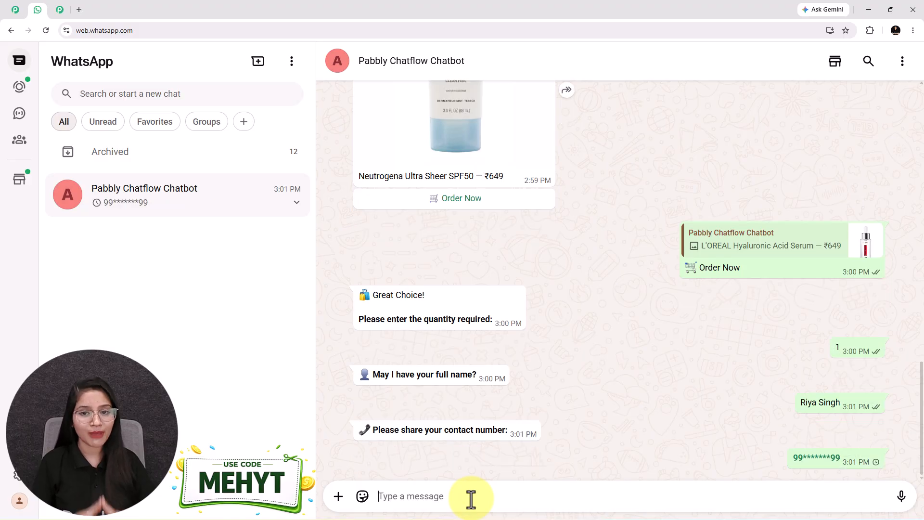
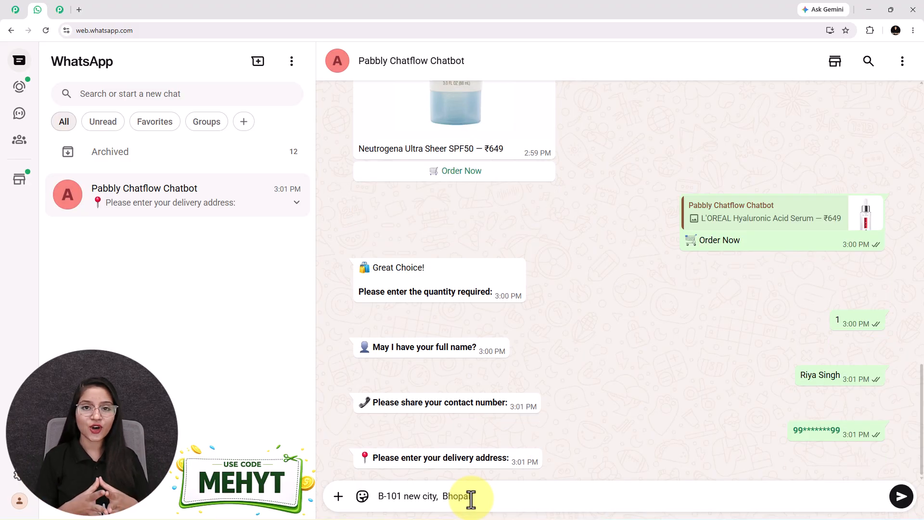
{"action": "key", "text": "Return"}
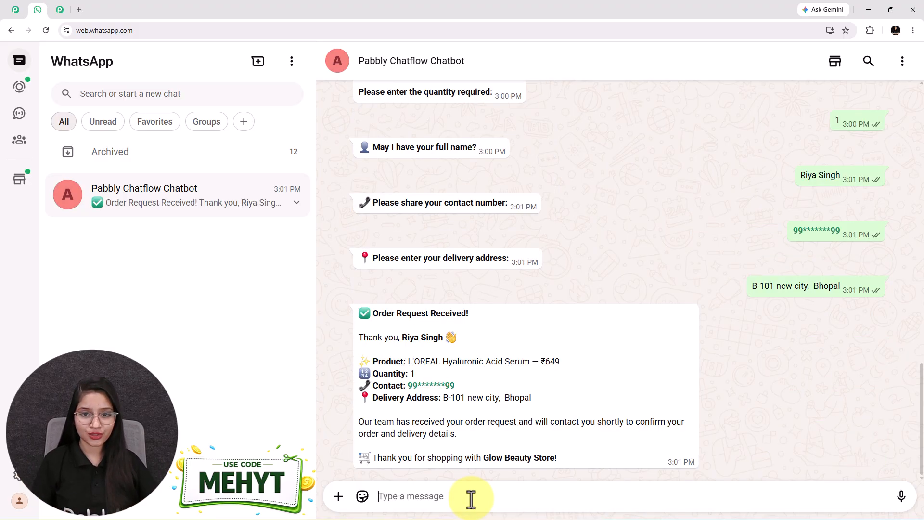
Step: Review the order confirmation and highlight its product line
{"action": "scroll", "coordinate": [612, 270], "scroll_direction": "up", "scroll_amount": 9}
{"action": "scroll", "coordinate": [612, 274], "scroll_direction": "up", "scroll_amount": 4}
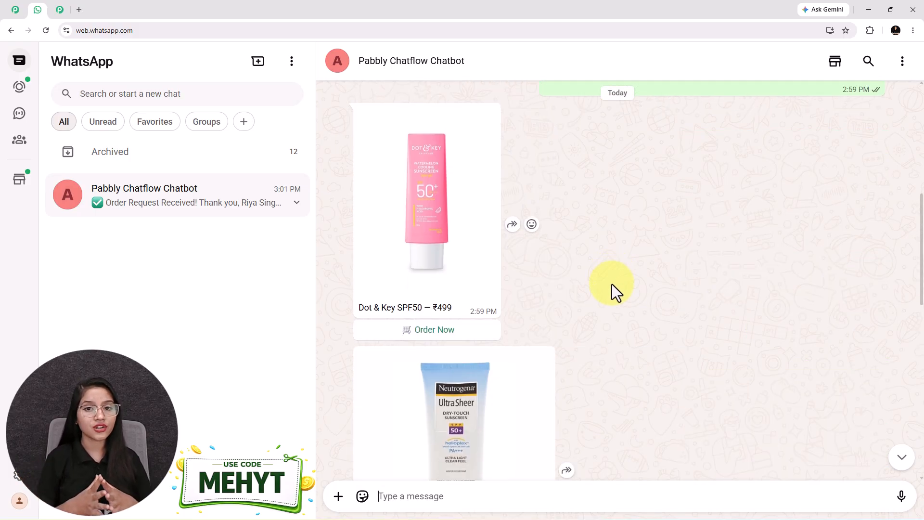
{"action": "scroll", "coordinate": [607, 308], "scroll_direction": "down", "scroll_amount": 15}
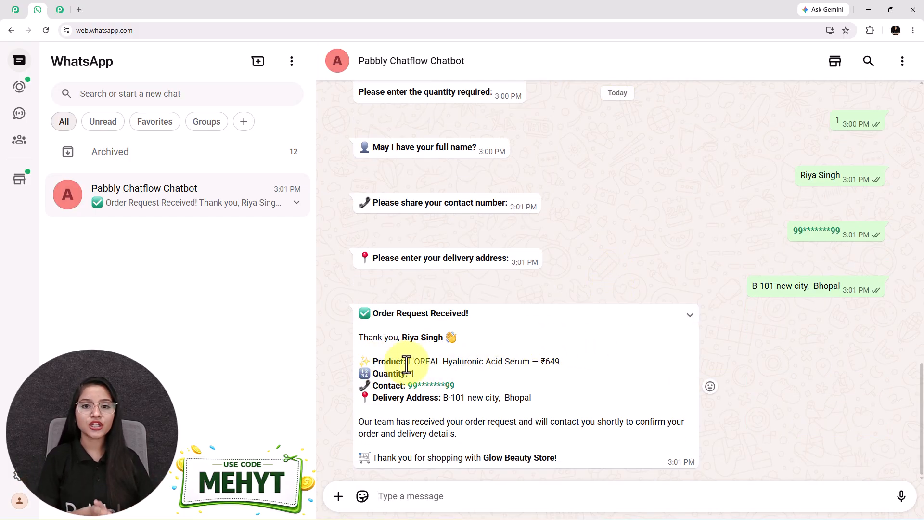
{"action": "left_click_drag", "start_coordinate": [408, 361], "coordinate": [567, 362]}
Step: Request the Moisturizers products from the bot's category list
{"action": "scroll", "coordinate": [476, 236], "scroll_direction": "up", "scroll_amount": 15}
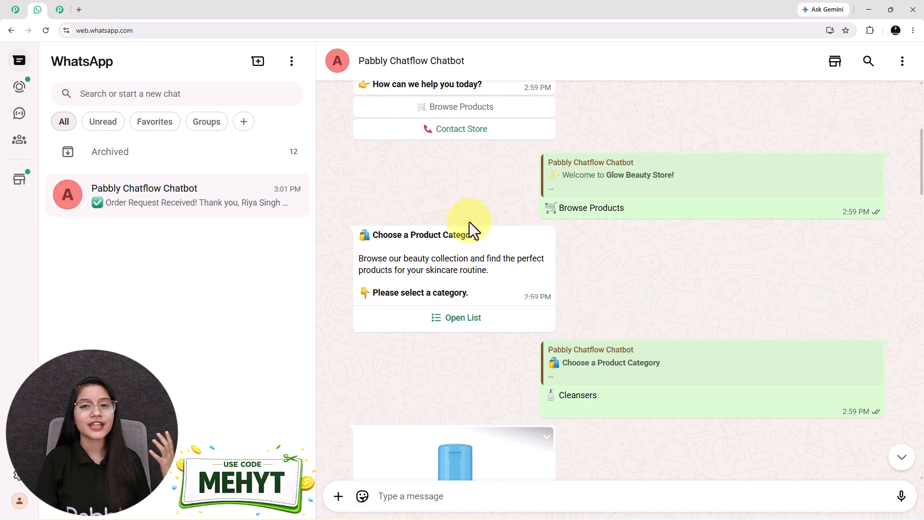
{"action": "left_click", "coordinate": [459, 325]}
{"action": "left_click", "coordinate": [342, 266]}
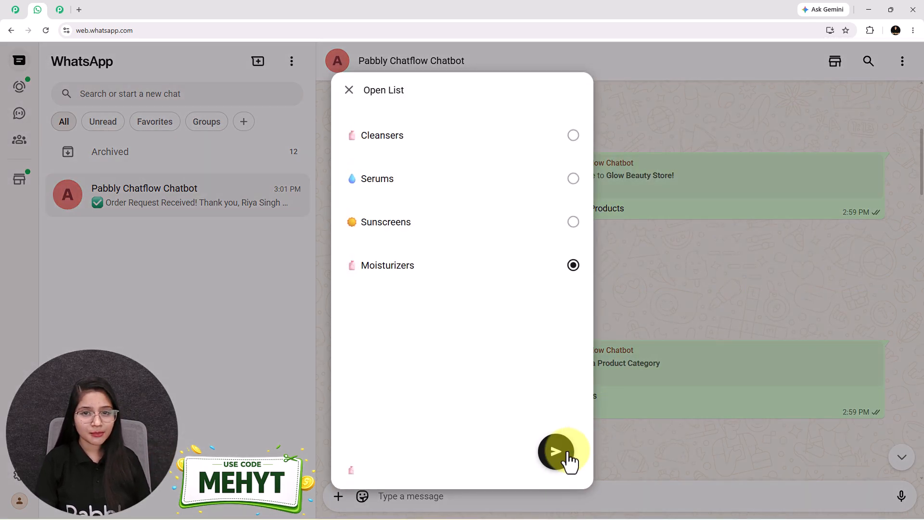
{"action": "left_click", "coordinate": [561, 455]}
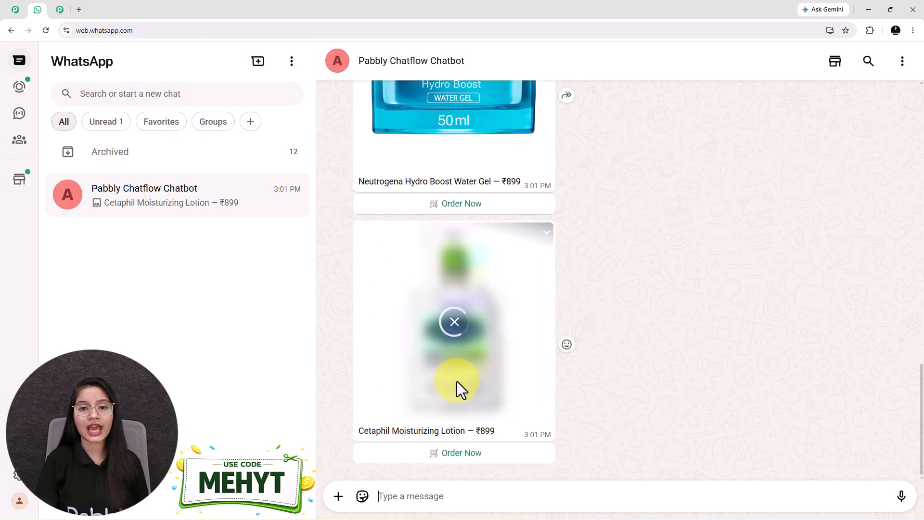
Step: Ask the bot for the store's contact details via Contact Store, then scroll back through the chat
{"action": "scroll", "coordinate": [464, 140], "scroll_direction": "up", "scroll_amount": 15}
{"action": "left_click", "coordinate": [463, 140]}
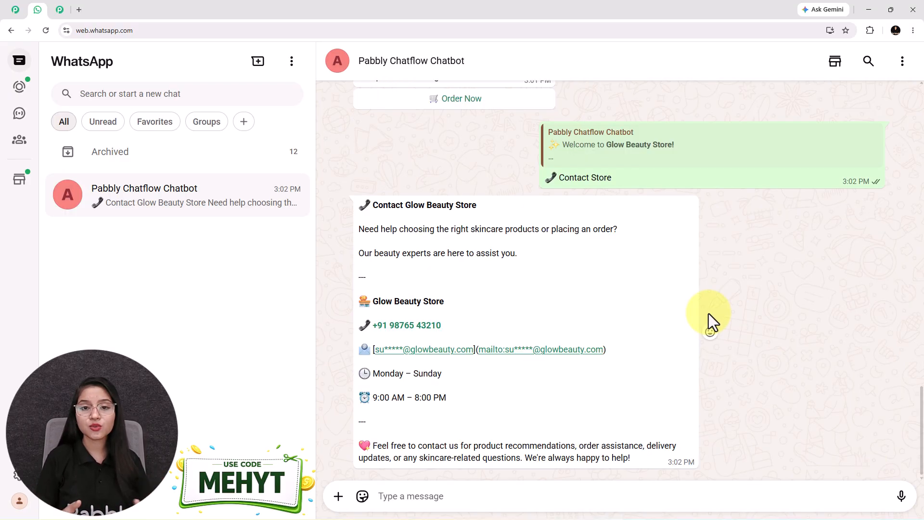
{"action": "scroll", "coordinate": [755, 357], "scroll_direction": "up", "scroll_amount": 2}
{"action": "scroll", "coordinate": [582, 395], "scroll_direction": "up", "scroll_amount": 10}
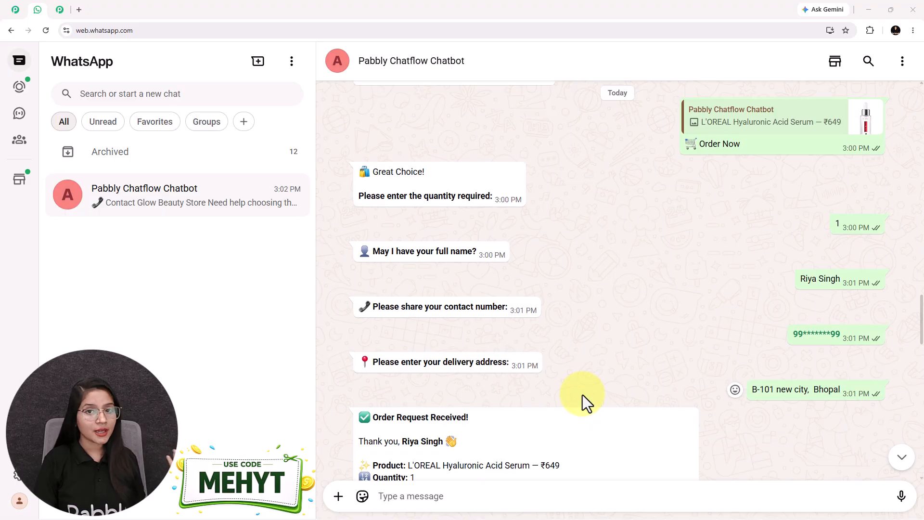
{"action": "scroll", "coordinate": [582, 395], "scroll_direction": "up", "scroll_amount": 7}
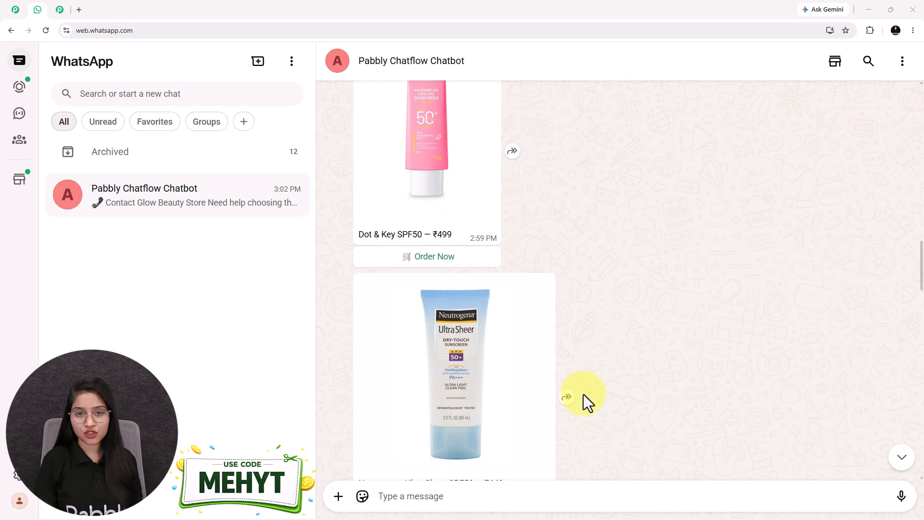
{"action": "scroll", "coordinate": [574, 400], "scroll_direction": "up", "scroll_amount": 8}
{"action": "scroll", "coordinate": [574, 399], "scroll_direction": "up", "scroll_amount": 10}
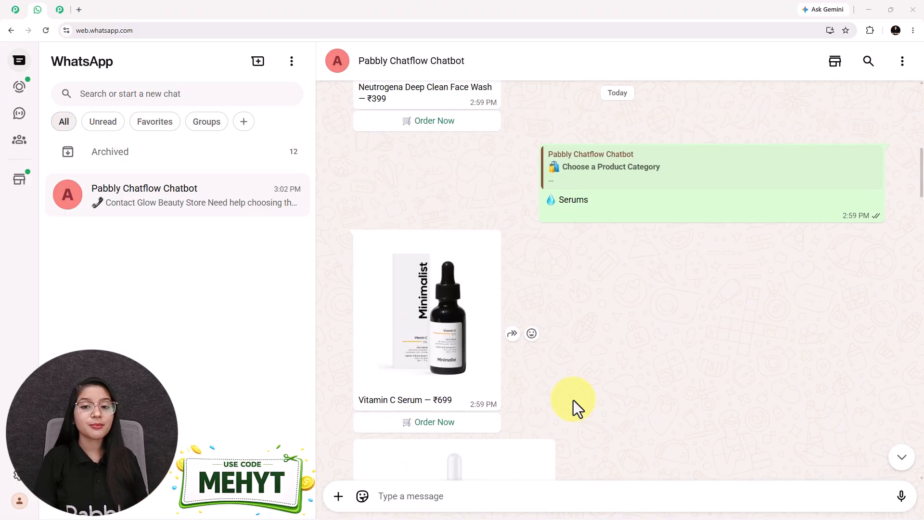
Step: Reopen and dismiss the category list, scroll the chat, then switch to the Pabbly Chatflow page
{"action": "left_click", "coordinate": [458, 337]}
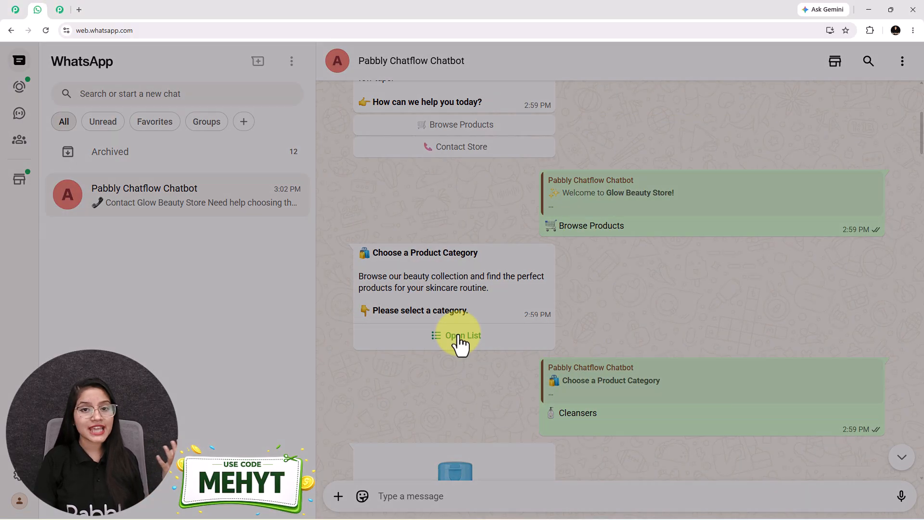
{"action": "left_click", "coordinate": [684, 299]}
{"action": "scroll", "coordinate": [676, 305], "scroll_direction": "down", "scroll_amount": 10}
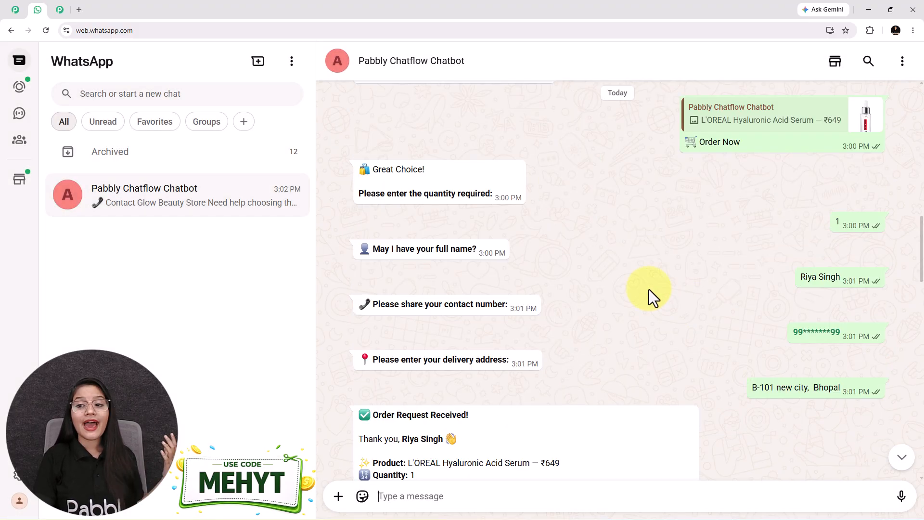
{"action": "scroll", "coordinate": [648, 289], "scroll_direction": "down", "scroll_amount": 5}
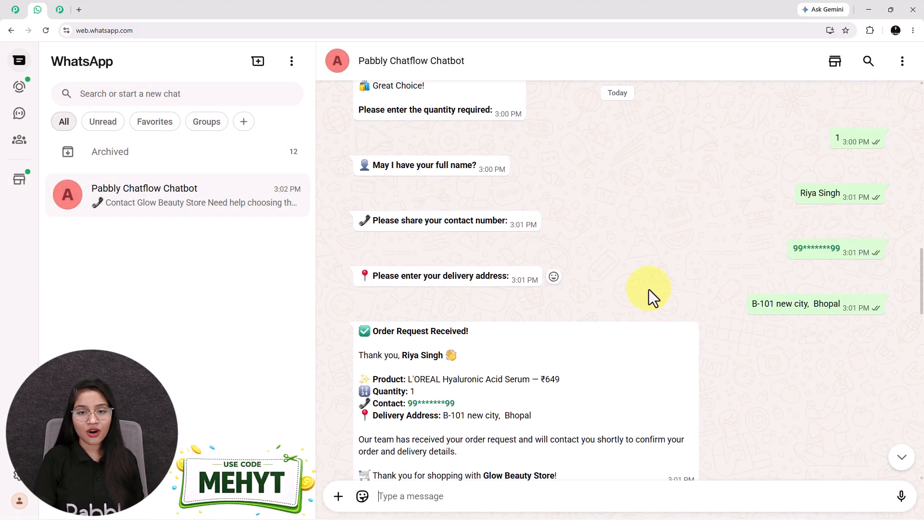
{"action": "scroll", "coordinate": [648, 290], "scroll_direction": "down", "scroll_amount": 2}
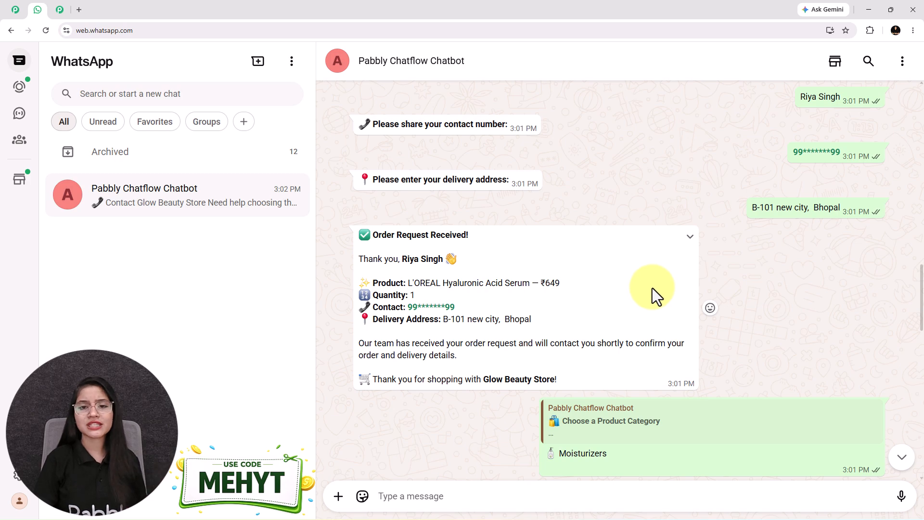
{"action": "scroll", "coordinate": [641, 293], "scroll_direction": "up", "scroll_amount": 3}
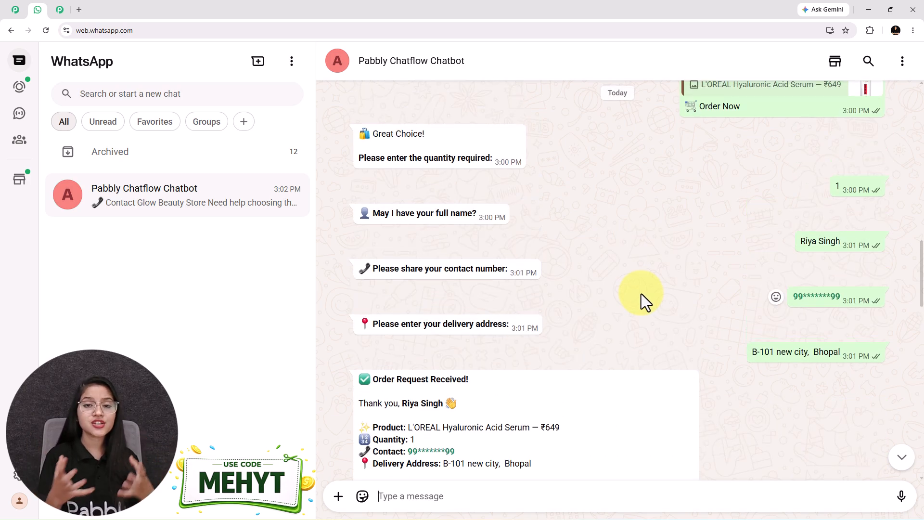
{"action": "scroll", "coordinate": [618, 325], "scroll_direction": "up", "scroll_amount": 4}
{"action": "scroll", "coordinate": [618, 326], "scroll_direction": "down", "scroll_amount": 2}
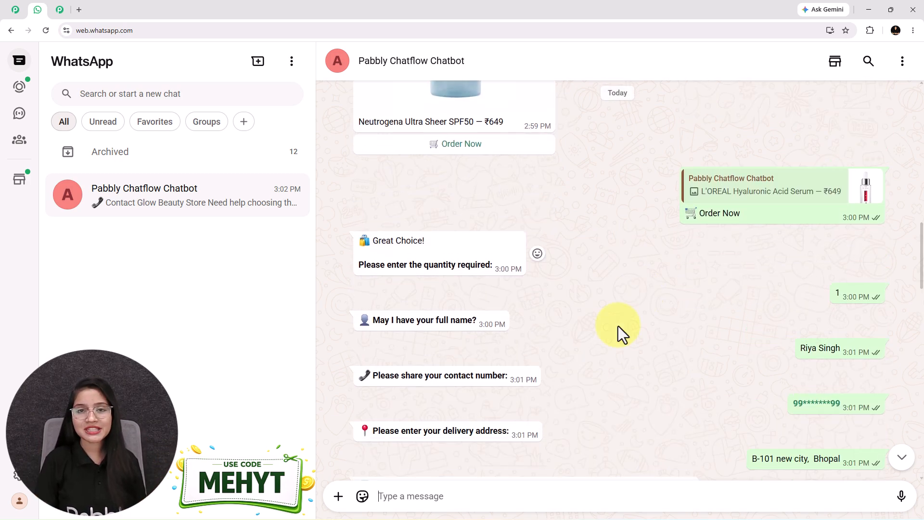
{"action": "scroll", "coordinate": [618, 325], "scroll_direction": "up", "scroll_amount": 5}
{"action": "scroll", "coordinate": [618, 325], "scroll_direction": "up", "scroll_amount": 5}
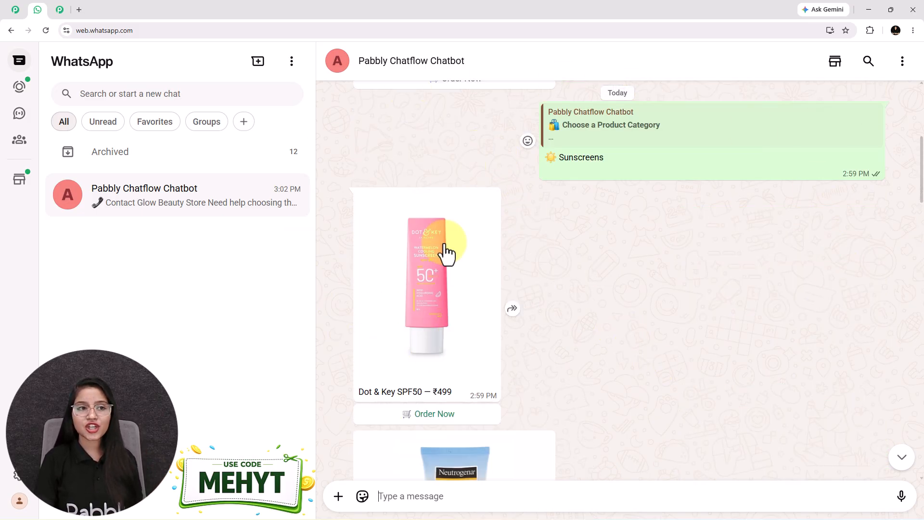
{"action": "left_click", "coordinate": [16, 11]}
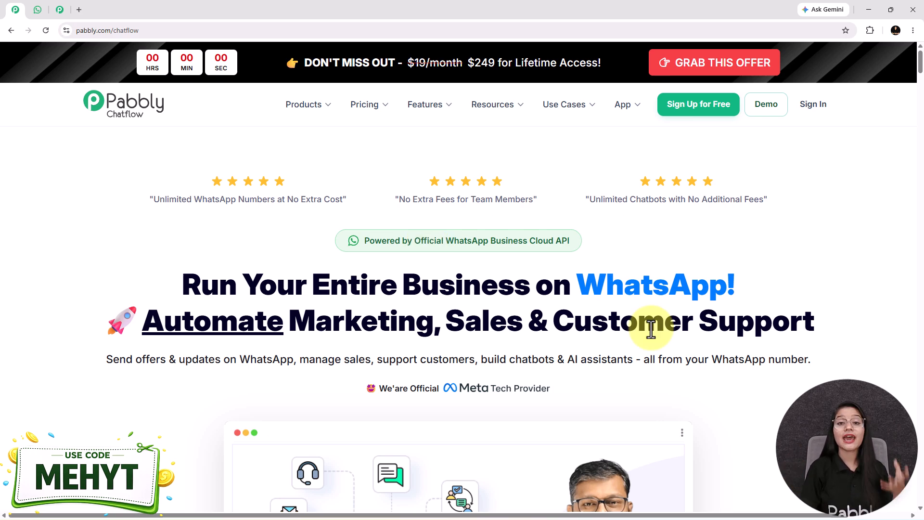
Step: Scroll through the WhatsApp test chat's order summary, then return to the pabbly.com/chatflow tab
{"action": "left_click", "coordinate": [38, 10]}
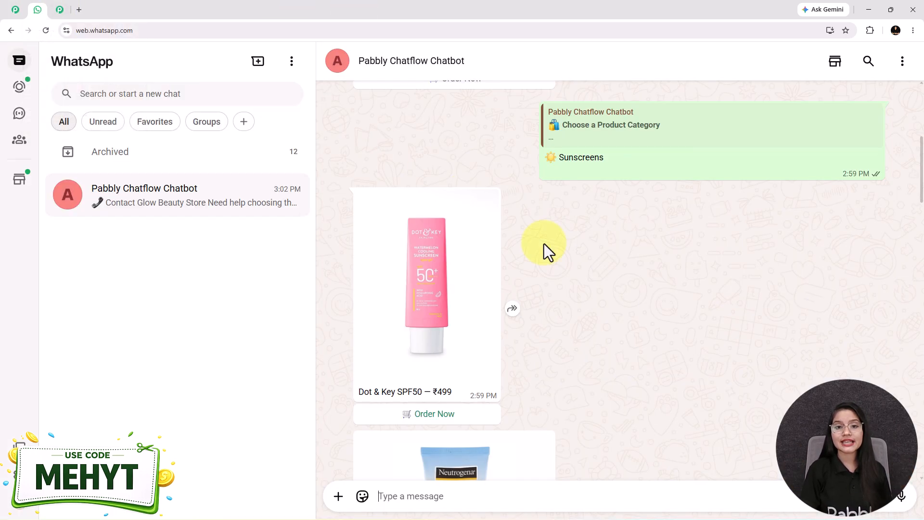
{"action": "scroll", "coordinate": [543, 250], "scroll_direction": "up", "scroll_amount": 6}
{"action": "scroll", "coordinate": [545, 253], "scroll_direction": "down", "scroll_amount": 2}
{"action": "scroll", "coordinate": [544, 246], "scroll_direction": "down", "scroll_amount": 5}
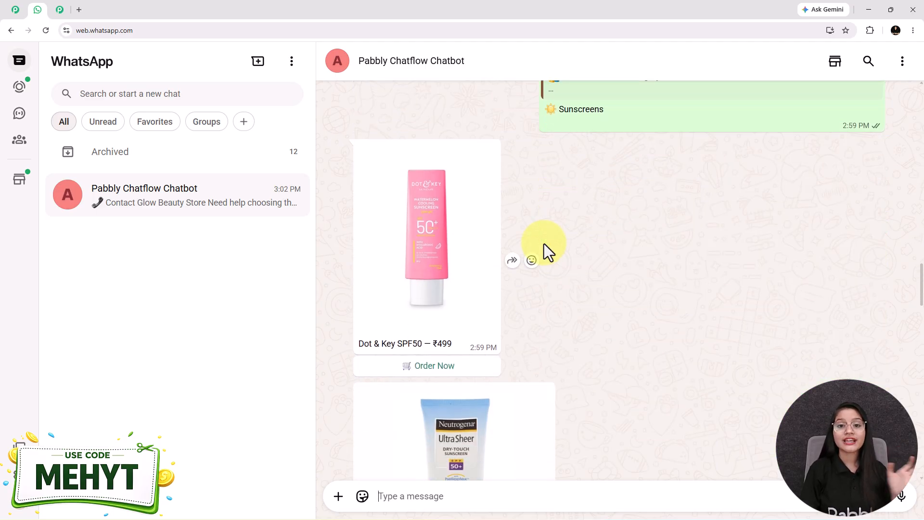
{"action": "scroll", "coordinate": [544, 244], "scroll_direction": "down", "scroll_amount": 3}
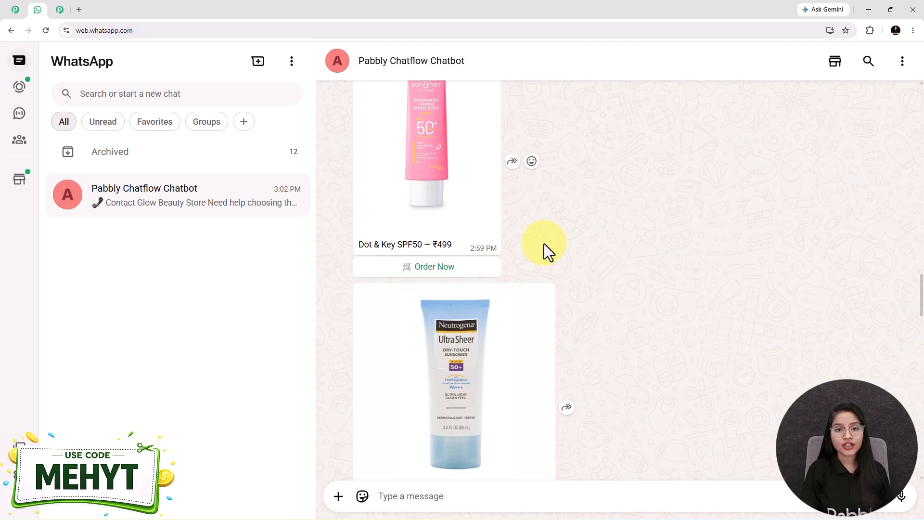
{"action": "scroll", "coordinate": [544, 243], "scroll_direction": "down", "scroll_amount": 2}
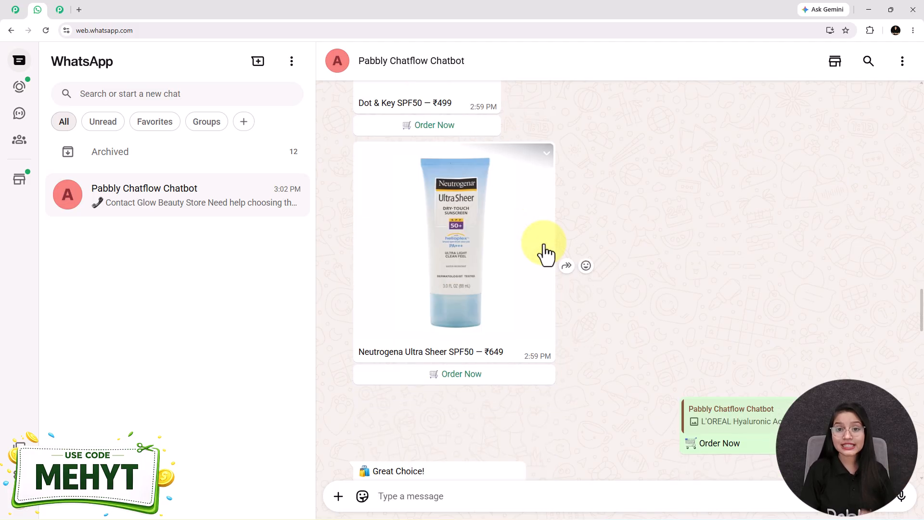
{"action": "scroll", "coordinate": [544, 245], "scroll_direction": "down", "scroll_amount": 5}
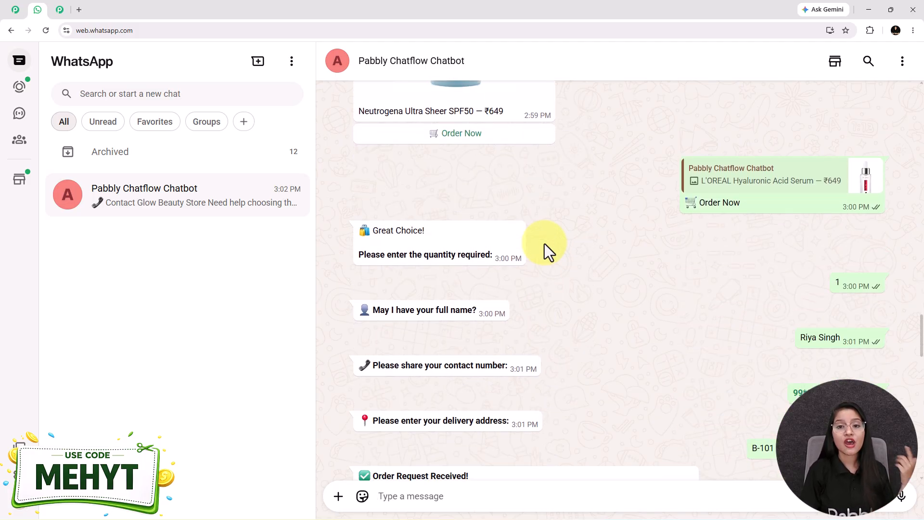
{"action": "scroll", "coordinate": [544, 243], "scroll_direction": "down", "scroll_amount": 4}
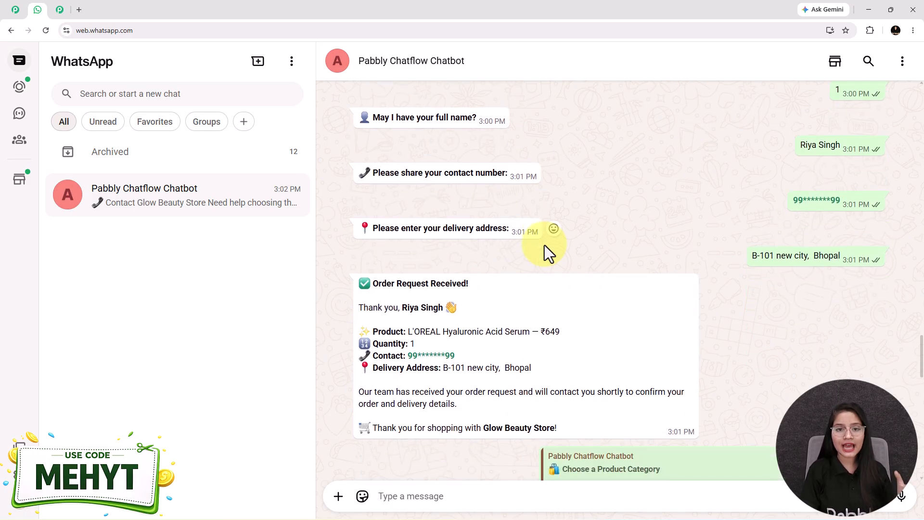
{"action": "scroll", "coordinate": [544, 245], "scroll_direction": "down", "scroll_amount": 4}
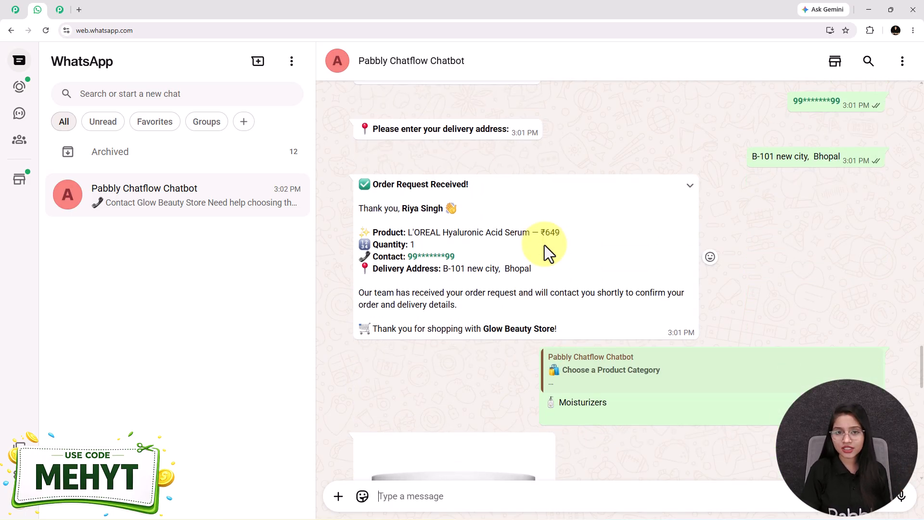
{"action": "scroll", "coordinate": [544, 245], "scroll_direction": "down", "scroll_amount": 3}
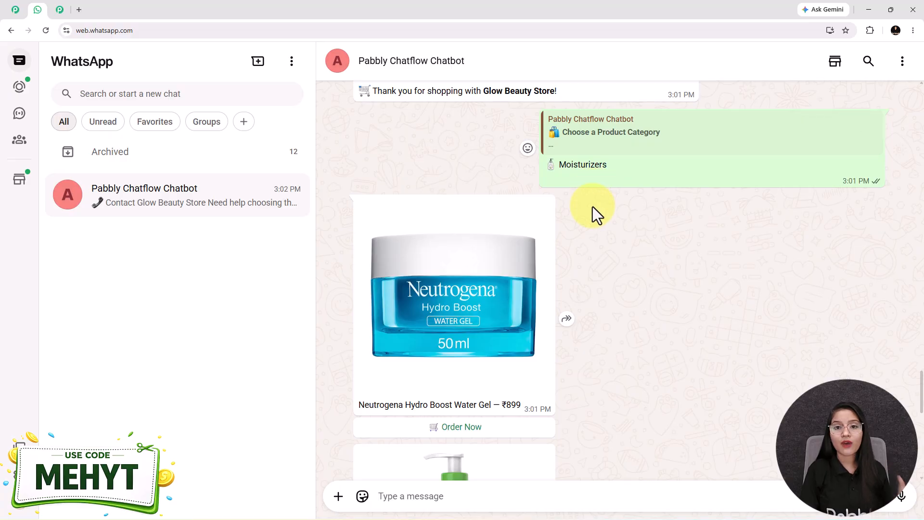
{"action": "scroll", "coordinate": [593, 213], "scroll_direction": "up", "scroll_amount": 5}
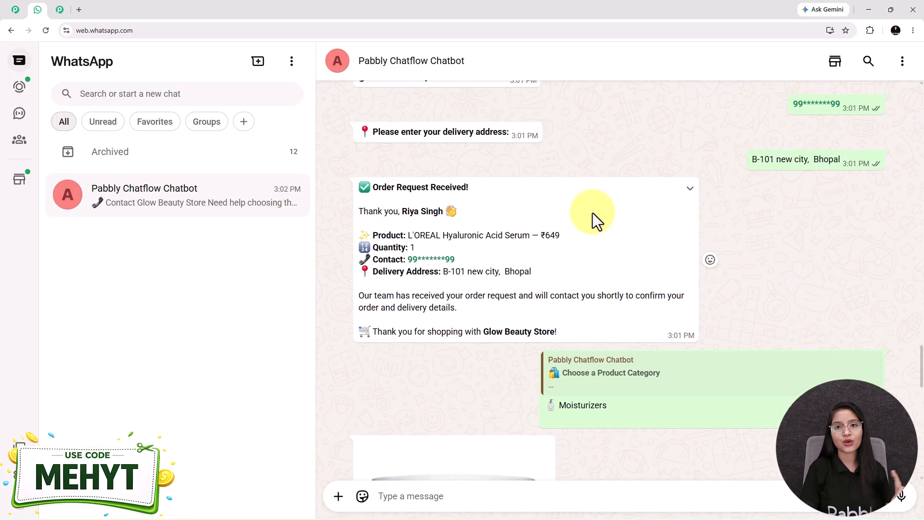
{"action": "scroll", "coordinate": [592, 213], "scroll_direction": "up", "scroll_amount": 3}
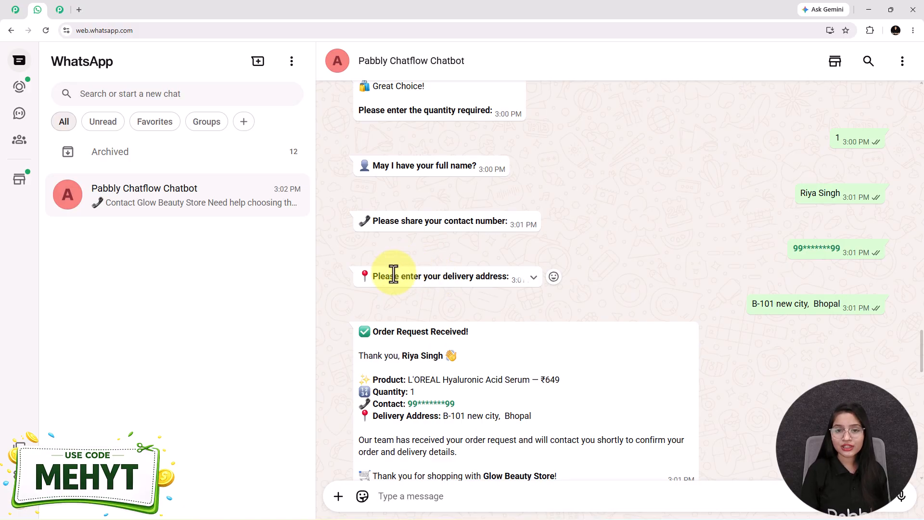
{"action": "left_click", "coordinate": [16, 9]}
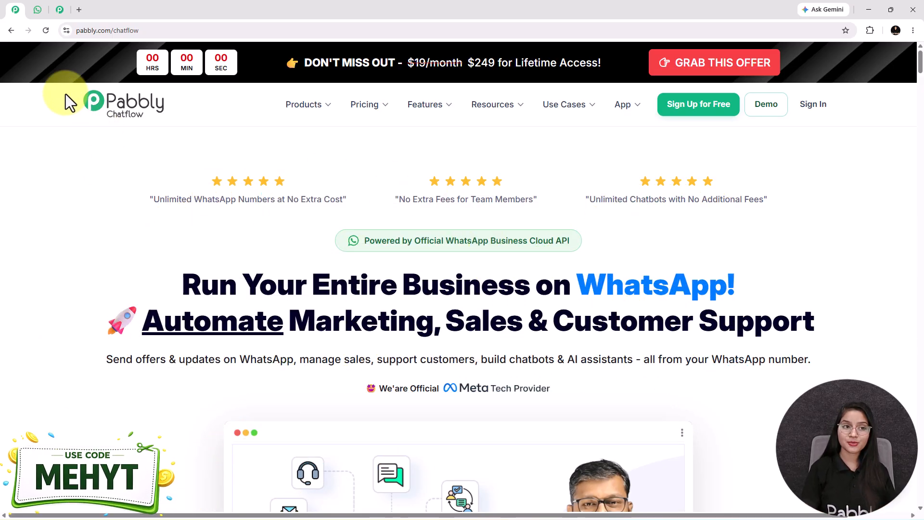
Step: Load pabbly.com/chatflow in a new tab, then return to the Flows list
{"action": "left_click", "coordinate": [37, 10]}
{"action": "scroll", "coordinate": [591, 276], "scroll_direction": "up", "scroll_amount": 6}
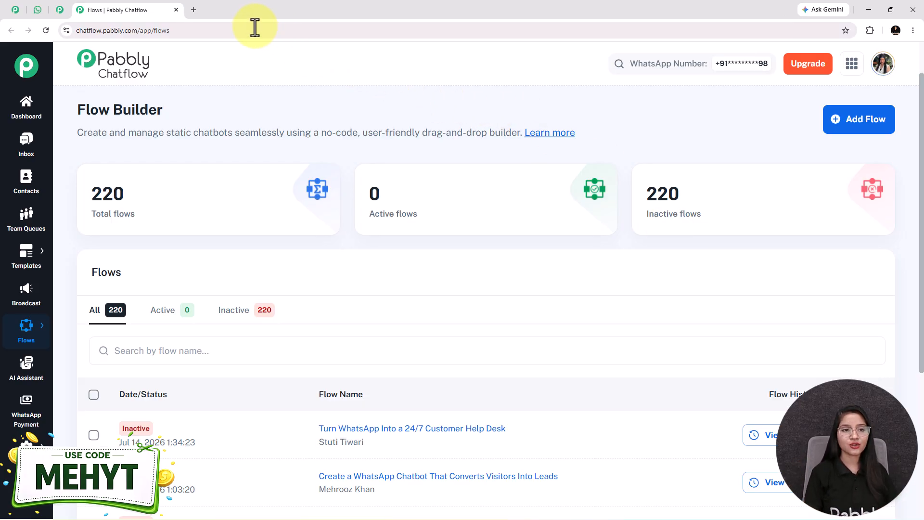
{"action": "left_click", "coordinate": [195, 10]}
{"action": "type", "text": "pabbly.com/chatflow"}
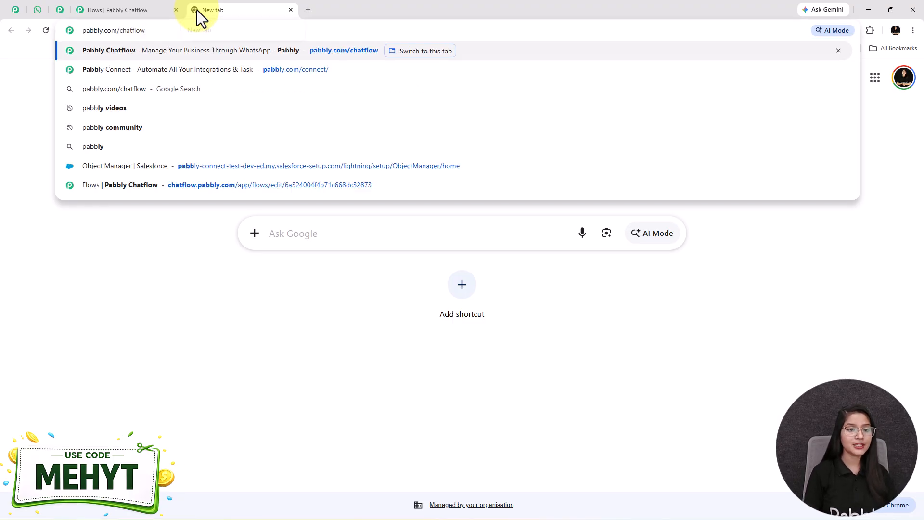
{"action": "key", "text": "Return"}
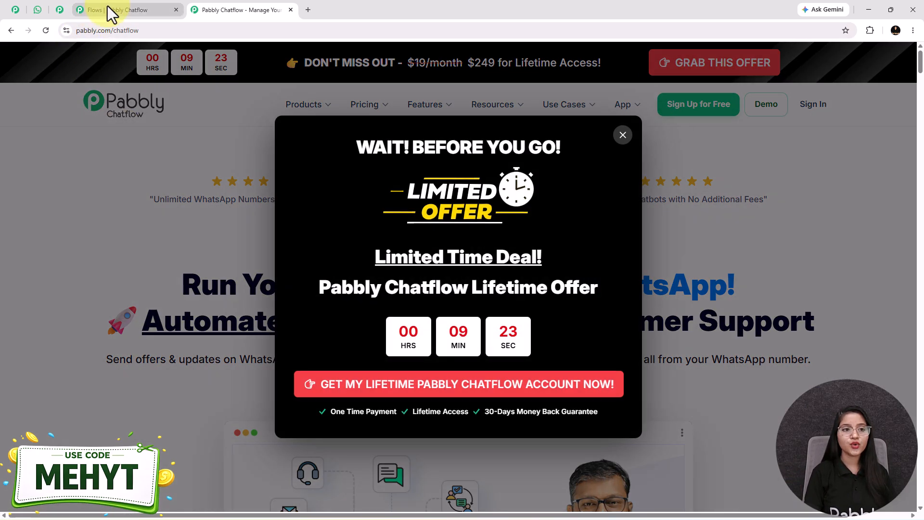
{"action": "left_click", "coordinate": [108, 5]}
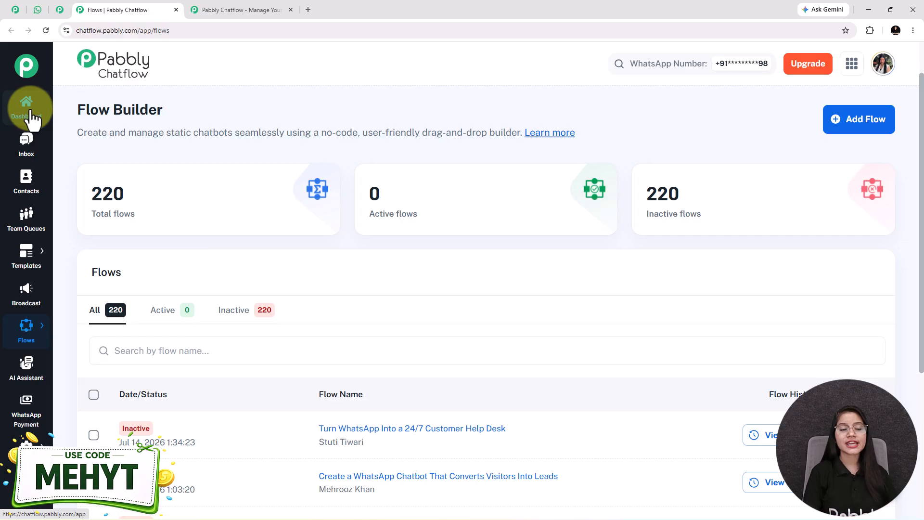
{"action": "mouse_move", "coordinate": [30, 336]}
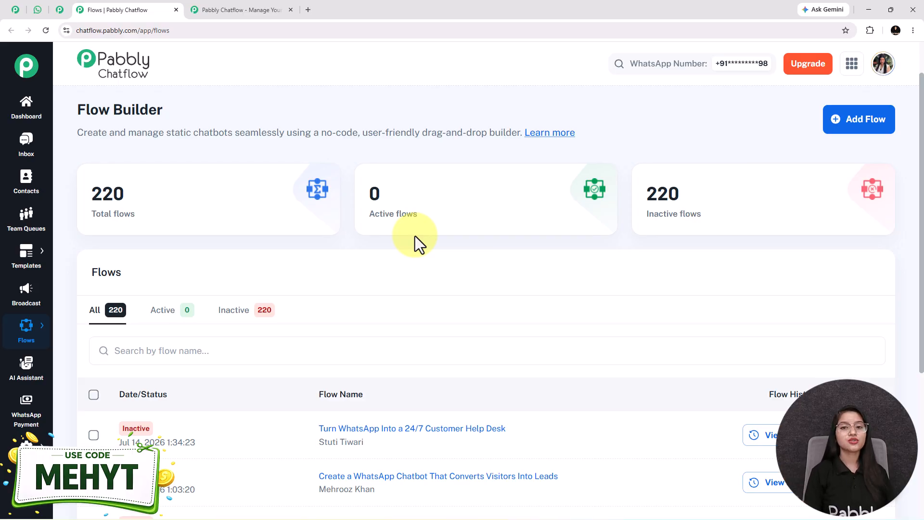
Step: Add a new flow, shift its trigger left, and paste the 'Build a WhatsApp…' title over Untitled
{"action": "left_click", "coordinate": [881, 119]}
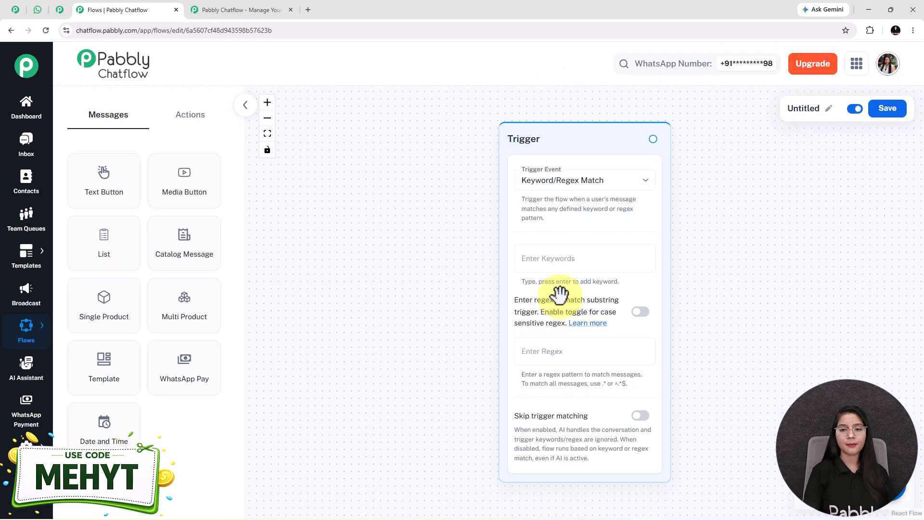
{"action": "left_click_drag", "start_coordinate": [550, 157], "coordinate": [369, 146]}
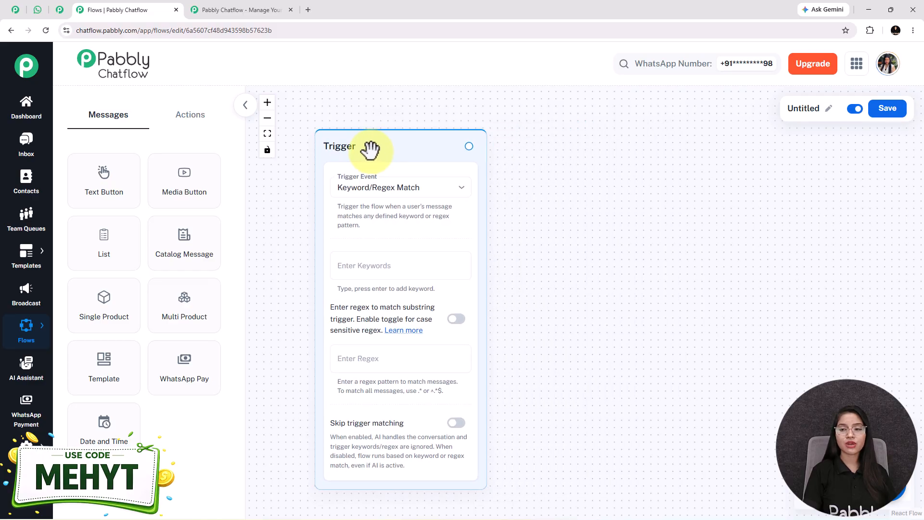
{"action": "left_click", "coordinate": [828, 108]}
{"action": "key", "text": "ctrl+a"}
{"action": "key", "text": "ctrl+v"}
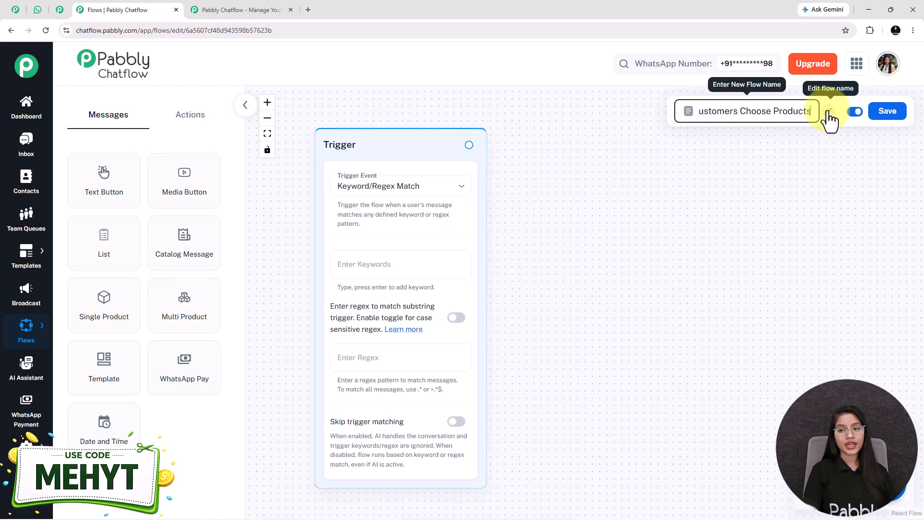
{"action": "left_click", "coordinate": [783, 174]}
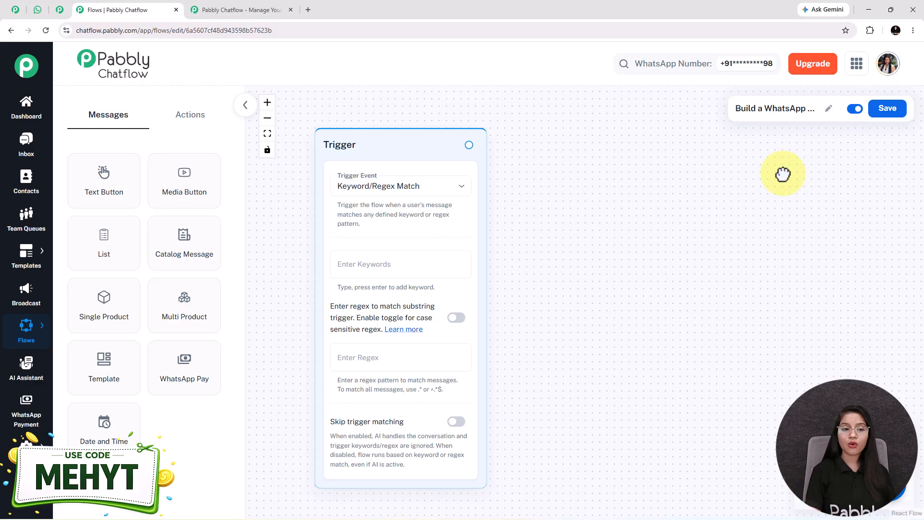
{"action": "left_click", "coordinate": [192, 116]}
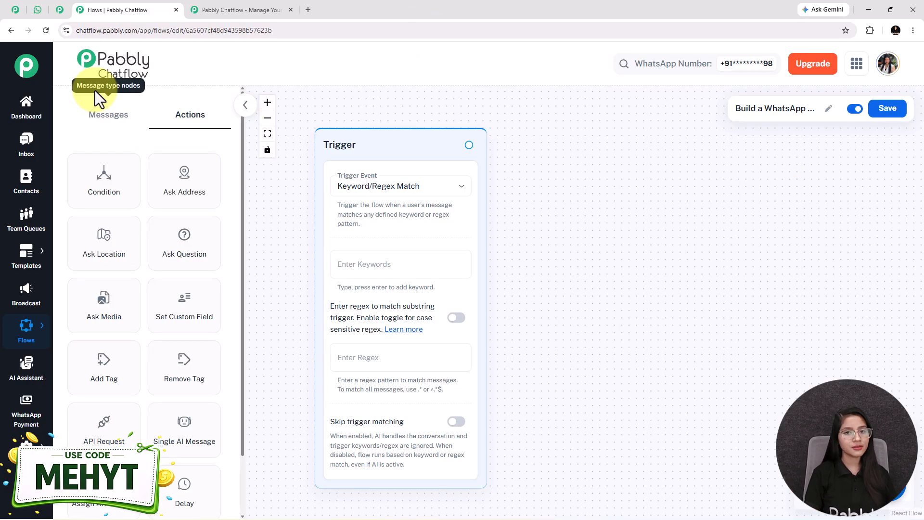
Step: Keep Keyword/Regex Match as the trigger event and enter the keywords Hello and Hi
{"action": "left_click", "coordinate": [112, 120]}
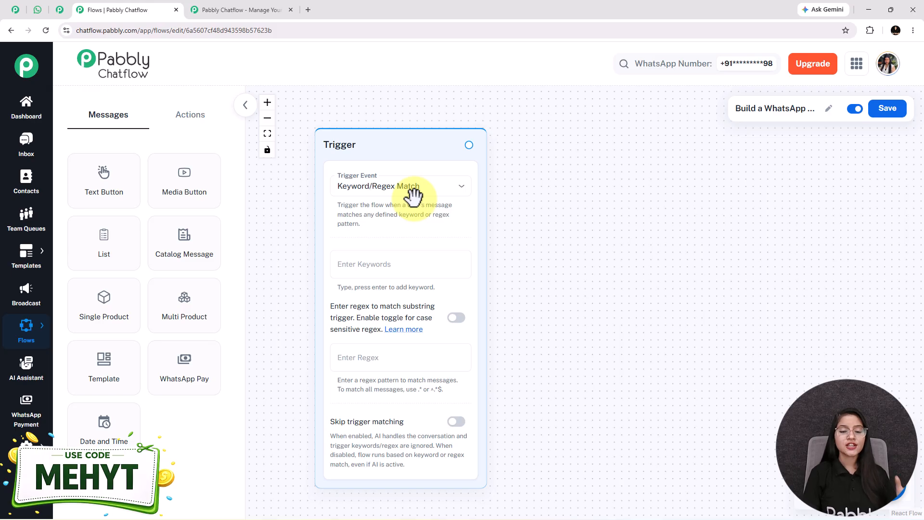
{"action": "left_click", "coordinate": [397, 195]}
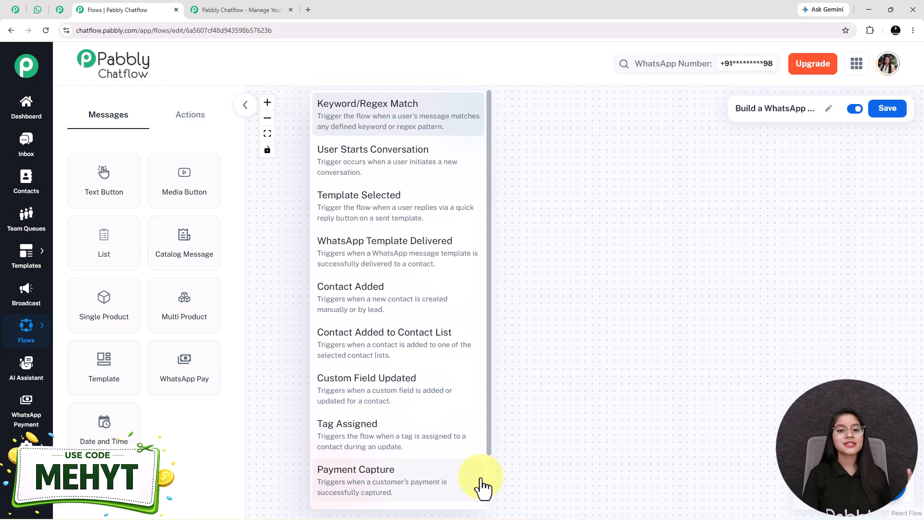
{"action": "left_click", "coordinate": [339, 124]}
{"action": "left_click", "coordinate": [396, 263]}
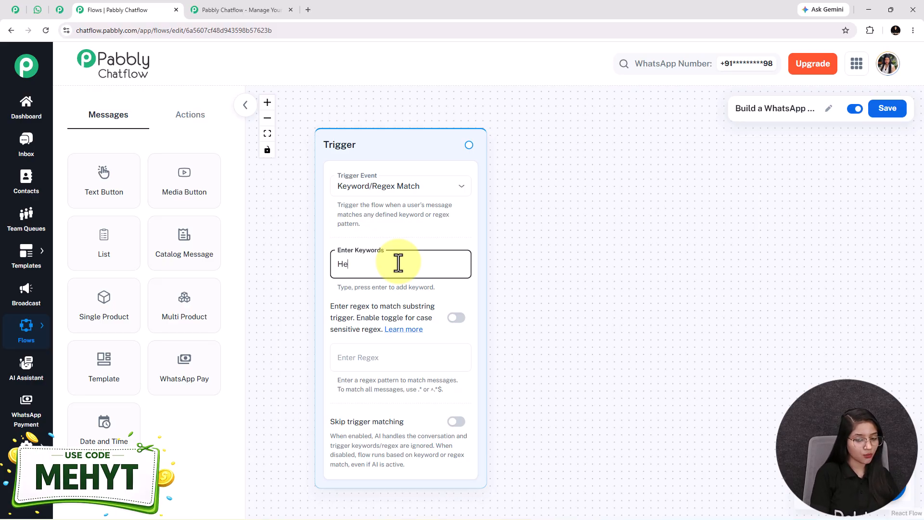
{"action": "key", "text": "Return"}
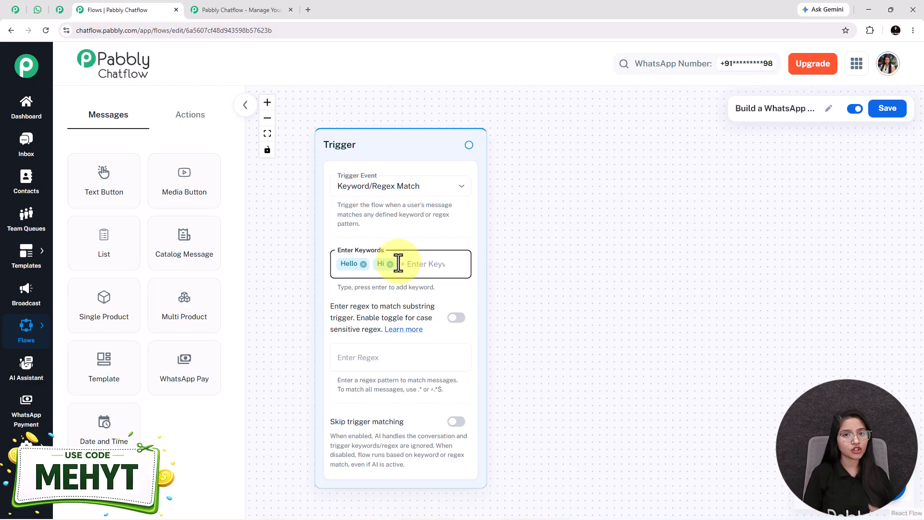
{"action": "left_click", "coordinate": [41, 9]}
Step: Check the welcome message in WhatsApp, then add a Text Button step to the flow
{"action": "scroll", "coordinate": [700, 317], "scroll_direction": "up", "scroll_amount": 10}
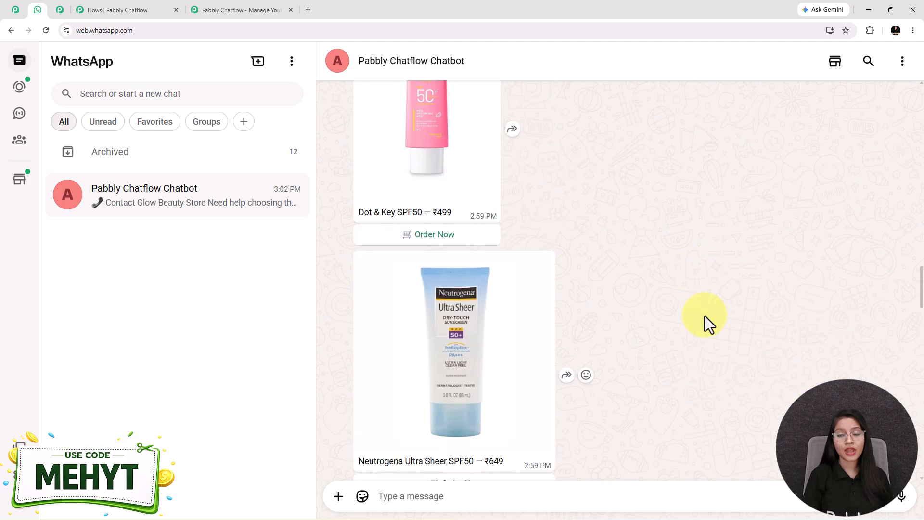
{"action": "scroll", "coordinate": [703, 332], "scroll_direction": "up", "scroll_amount": 10}
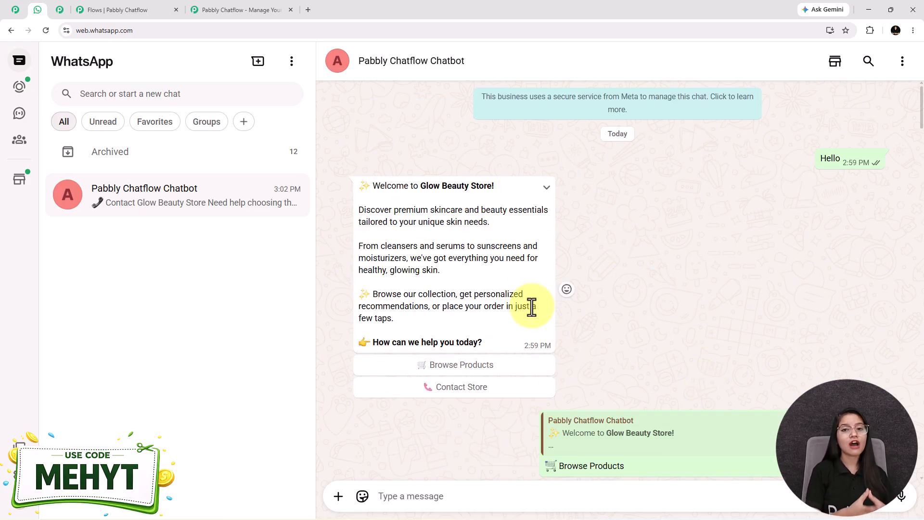
{"action": "left_click", "coordinate": [73, 12]}
{"action": "left_click", "coordinate": [131, 194]}
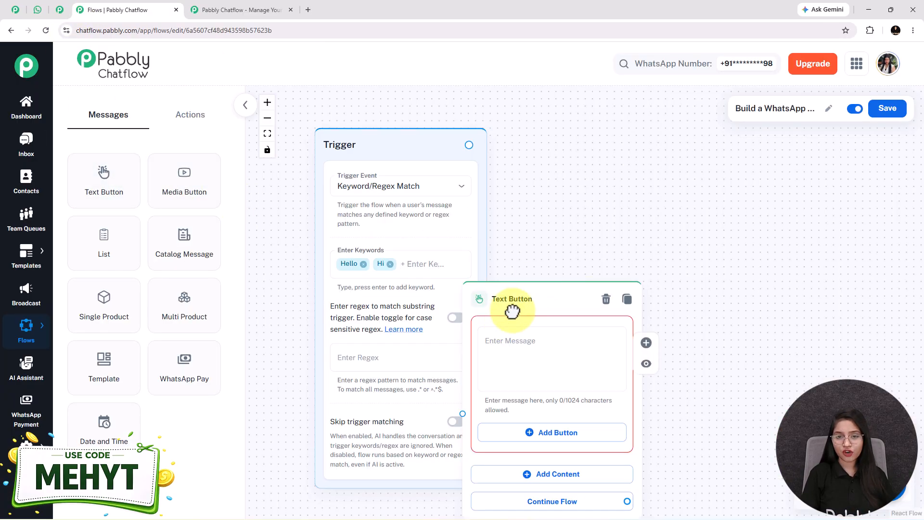
Step: Place the Text Button step beside the trigger and paste in the Glow Beauty Store welcome text
{"action": "left_click_drag", "start_coordinate": [506, 302], "coordinate": [612, 204]}
{"action": "scroll", "coordinate": [613, 250], "scroll_direction": "up", "scroll_amount": 2}
{"action": "left_click_drag", "start_coordinate": [831, 275], "coordinate": [785, 276]}
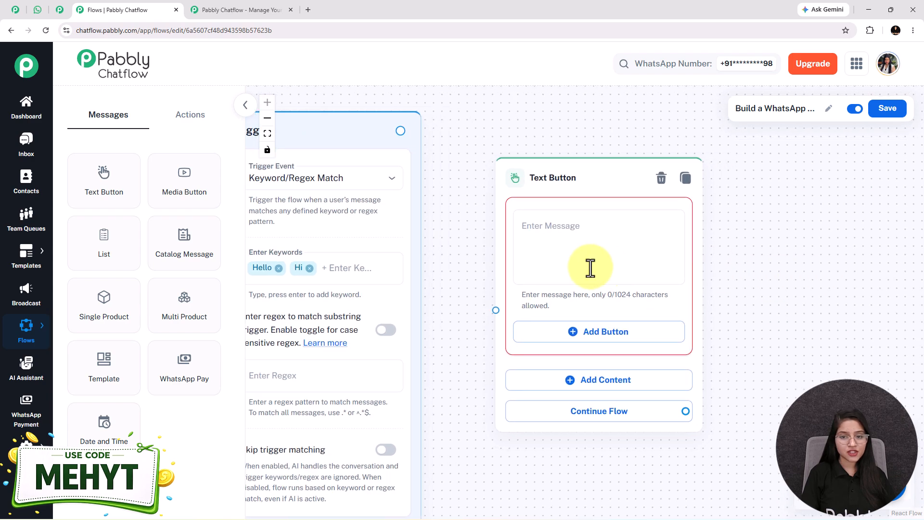
{"action": "left_click", "coordinate": [590, 267]}
{"action": "key", "text": "ctrl+v"}
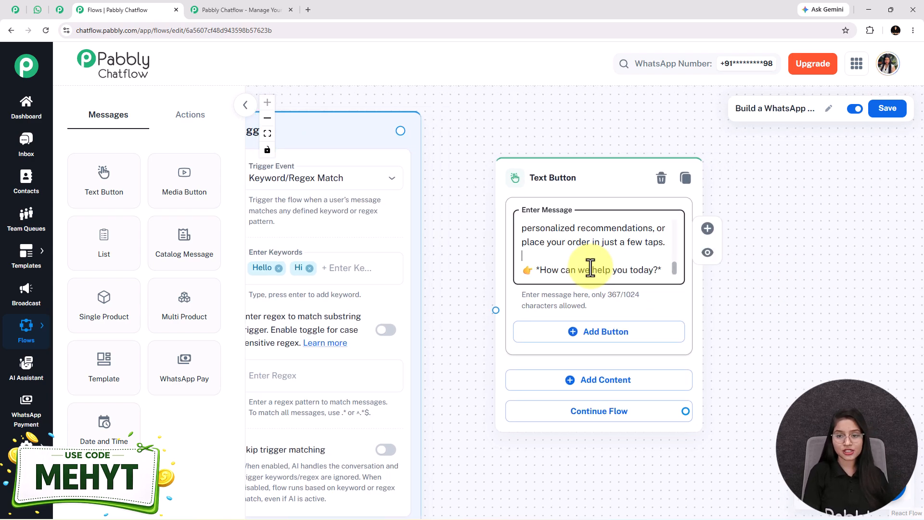
{"action": "scroll", "coordinate": [590, 267], "scroll_direction": "up", "scroll_amount": 5}
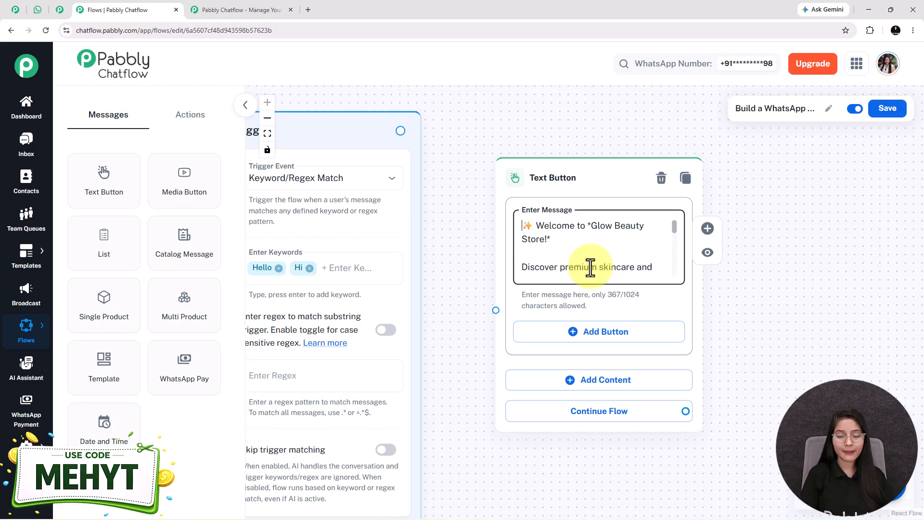
{"action": "scroll", "coordinate": [590, 269], "scroll_direction": "down", "scroll_amount": 5}
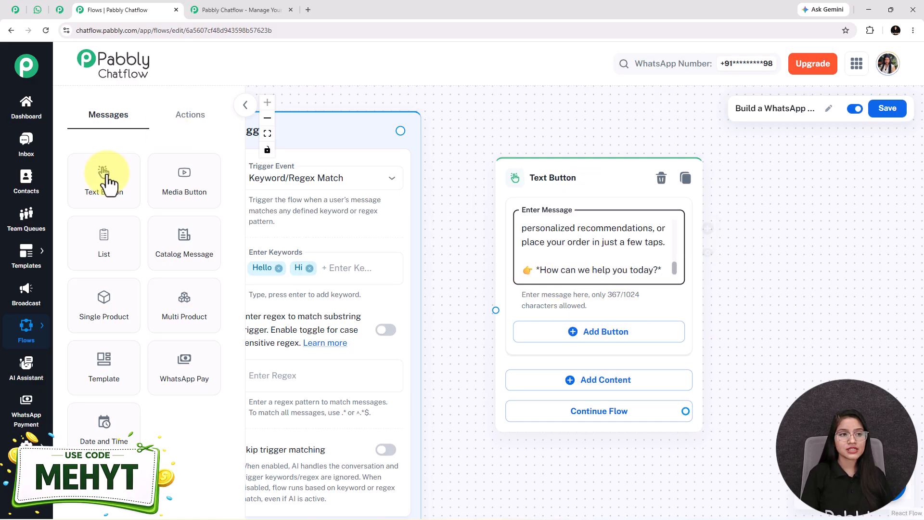
{"action": "left_click", "coordinate": [37, 9]}
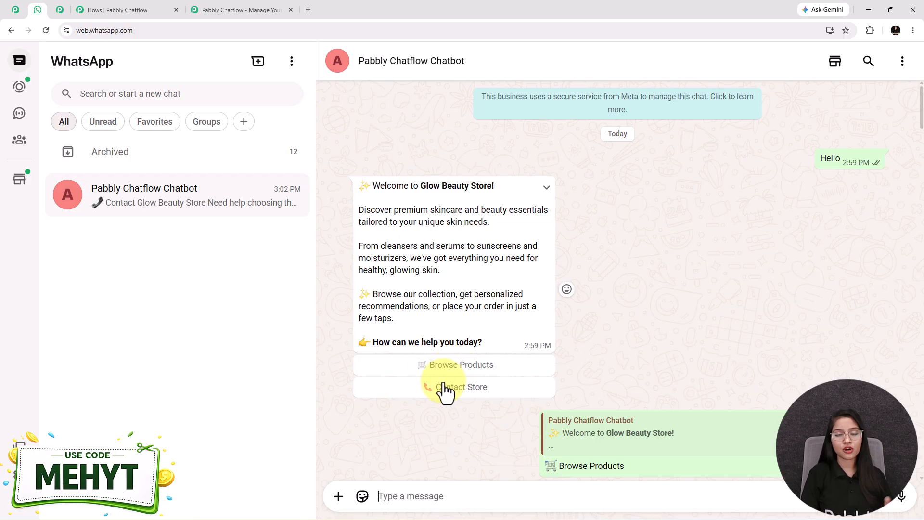
{"action": "left_click", "coordinate": [99, 9]}
Step: Add a '🛒 Browse Products' quick-reply button to the welcome message
{"action": "left_click", "coordinate": [583, 331]}
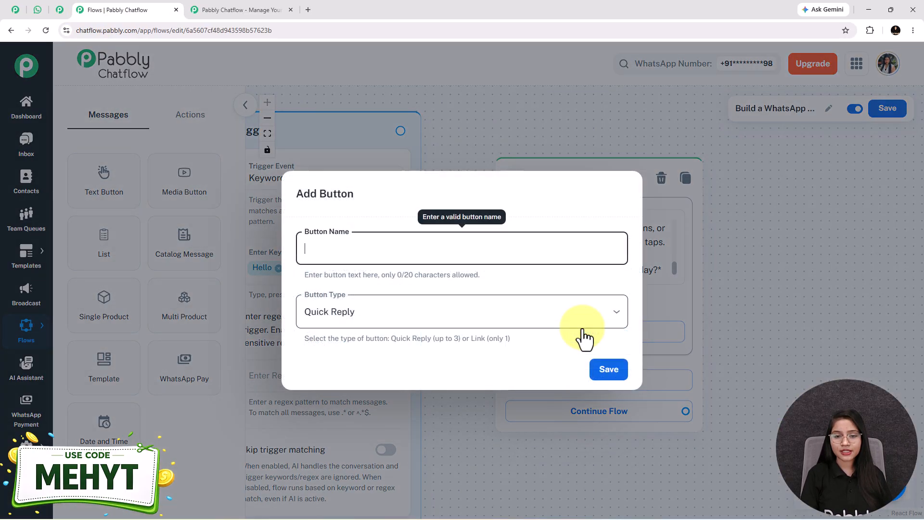
{"action": "type", "text": "🛒 Browse Products"}
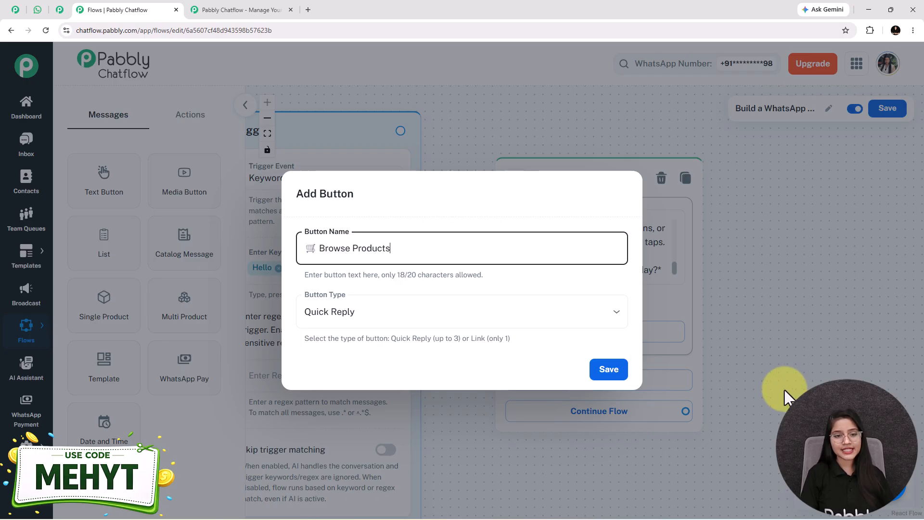
{"action": "left_click", "coordinate": [400, 313]}
{"action": "left_click", "coordinate": [393, 349]}
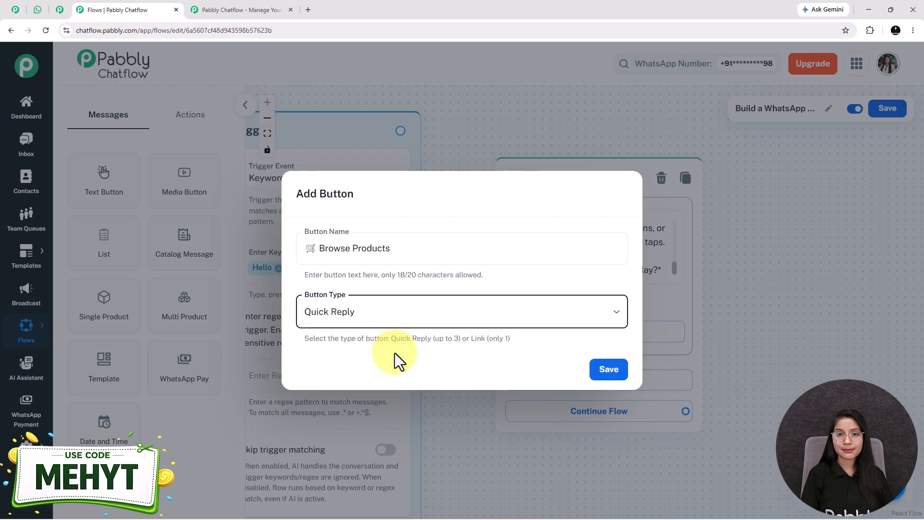
{"action": "left_click", "coordinate": [609, 370]}
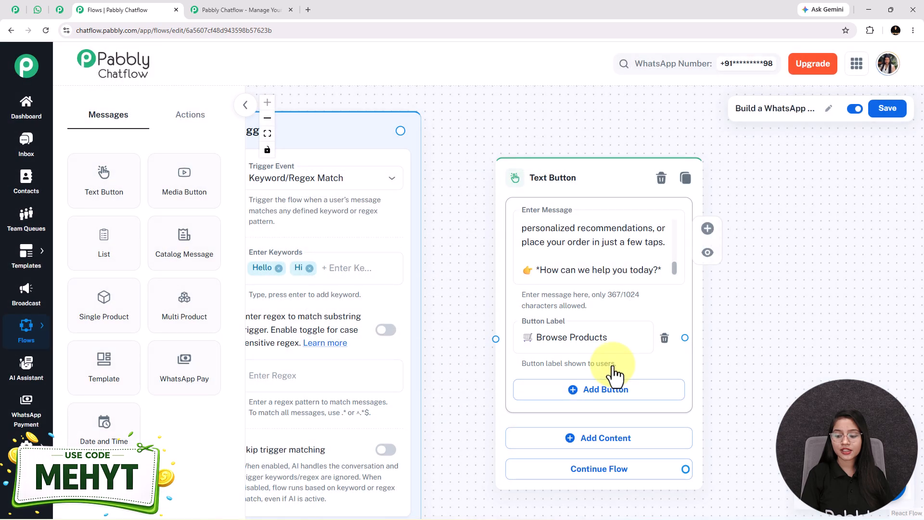
Step: Add a second '📞 Contact Store' quick-reply button and arrange the trigger beside the welcome node
{"action": "left_click", "coordinate": [640, 392]}
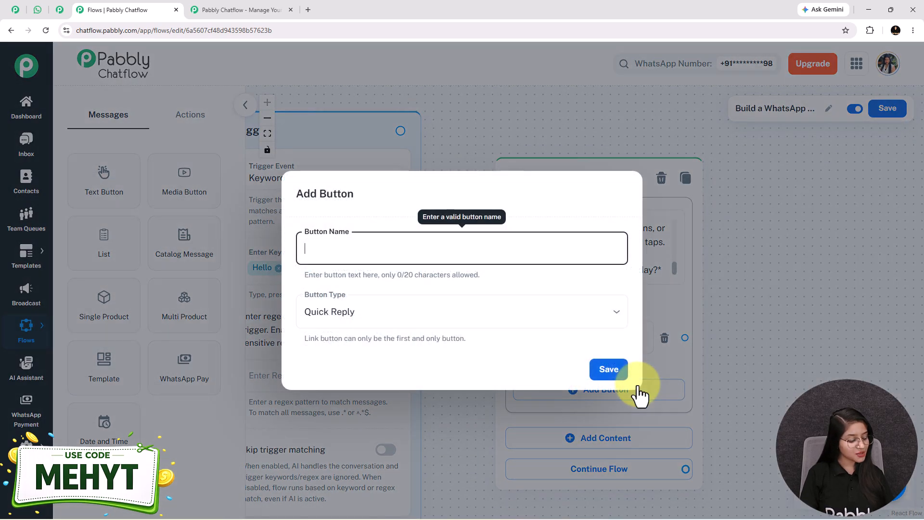
{"action": "type", "text": "📞 Contact Store"}
{"action": "left_click", "coordinate": [609, 371]}
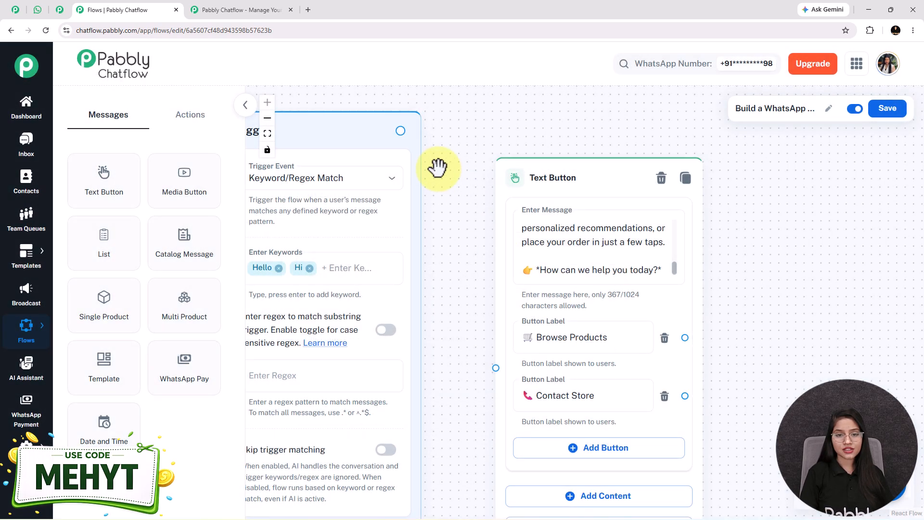
{"action": "left_click_drag", "start_coordinate": [401, 129], "coordinate": [496, 368]}
{"action": "left_click_drag", "start_coordinate": [791, 332], "coordinate": [698, 343]}
{"action": "left_click", "coordinate": [495, 346]}
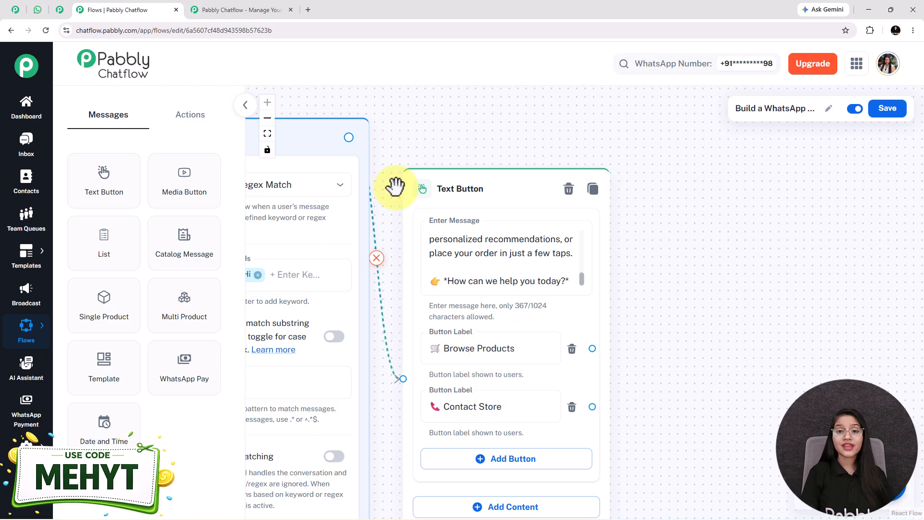
{"action": "left_click", "coordinate": [36, 10]}
Step: View the bot's Cleansers, Serums, Sunscreens and Moisturizers list, then drop a List message onto the canvas
{"action": "scroll", "coordinate": [598, 363], "scroll_direction": "down", "scroll_amount": 3}
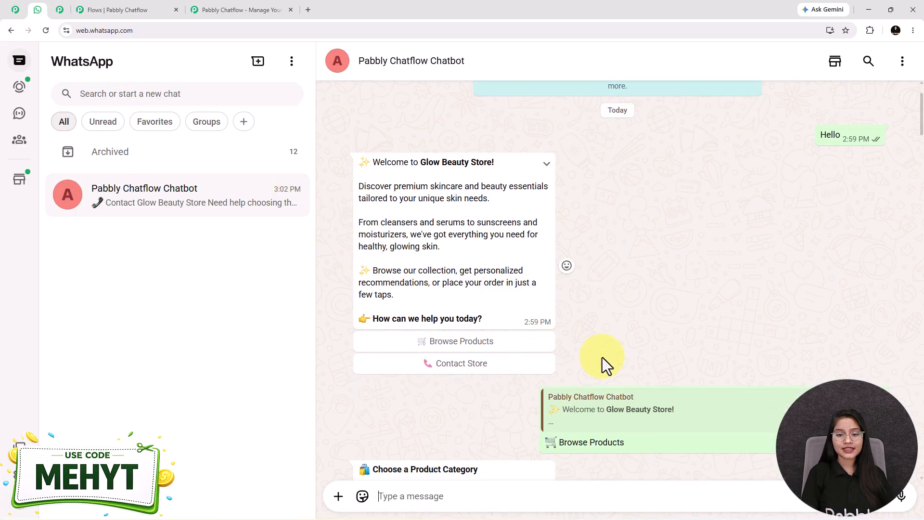
{"action": "left_click", "coordinate": [463, 432]}
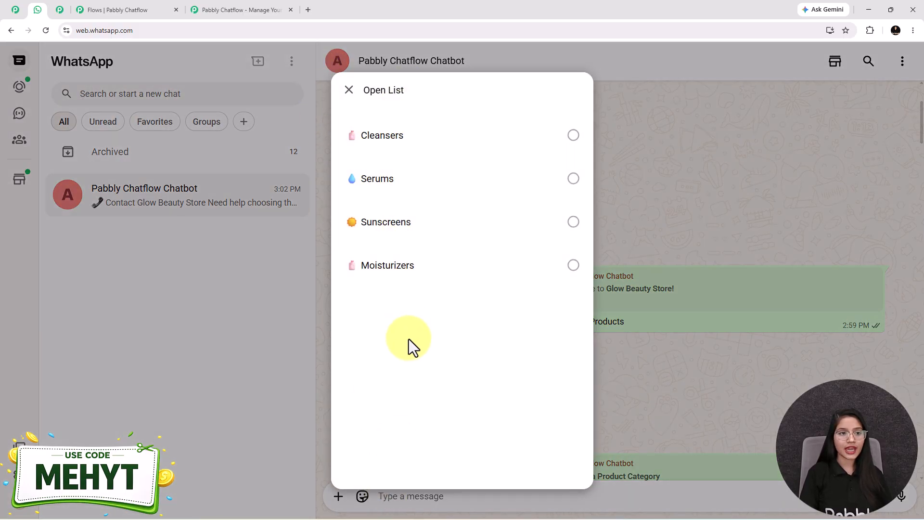
{"action": "left_click", "coordinate": [77, 10]}
{"action": "left_click_drag", "start_coordinate": [120, 255], "coordinate": [726, 196]}
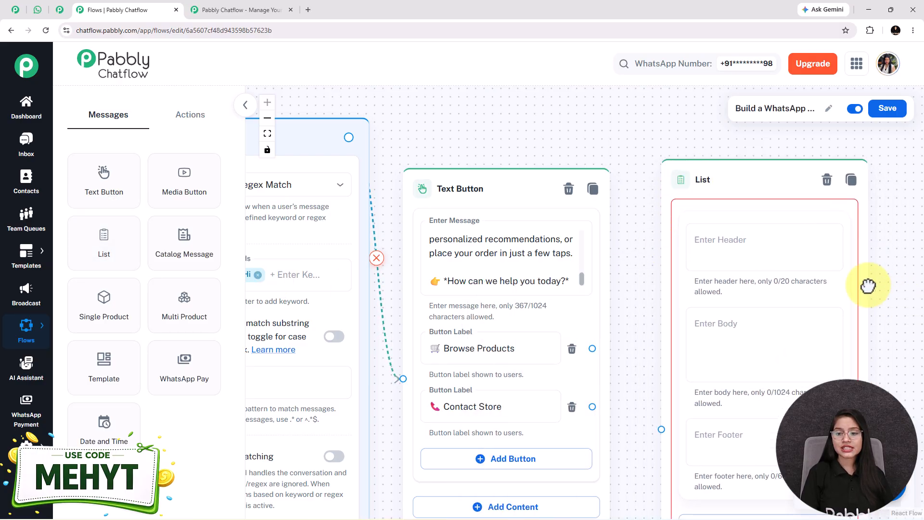
Step: Place a List node right of the welcome message with body 'Browse our beauty collection and find the perfect products for your skincare routine.'
{"action": "left_click_drag", "start_coordinate": [871, 283], "coordinate": [687, 220]}
{"action": "scroll", "coordinate": [686, 221], "scroll_direction": "down", "scroll_amount": 2}
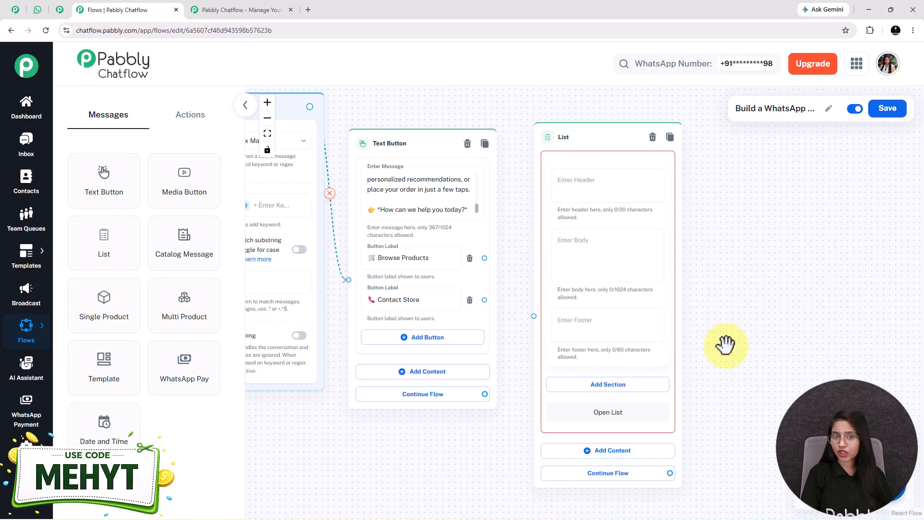
{"action": "left_click_drag", "start_coordinate": [733, 388], "coordinate": [654, 397]}
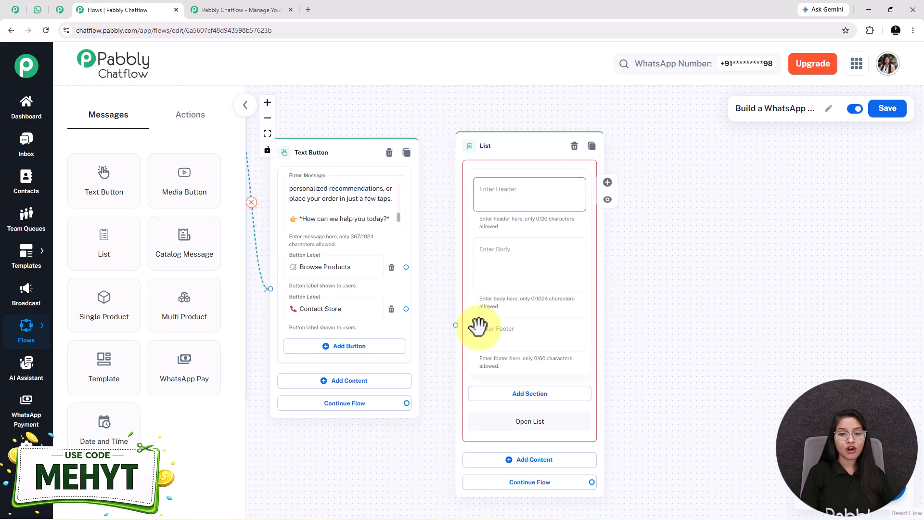
{"action": "left_click", "coordinate": [497, 270]}
{"action": "key", "text": "ctrl+v"}
{"action": "scroll", "coordinate": [507, 264], "scroll_direction": "up", "scroll_amount": 3}
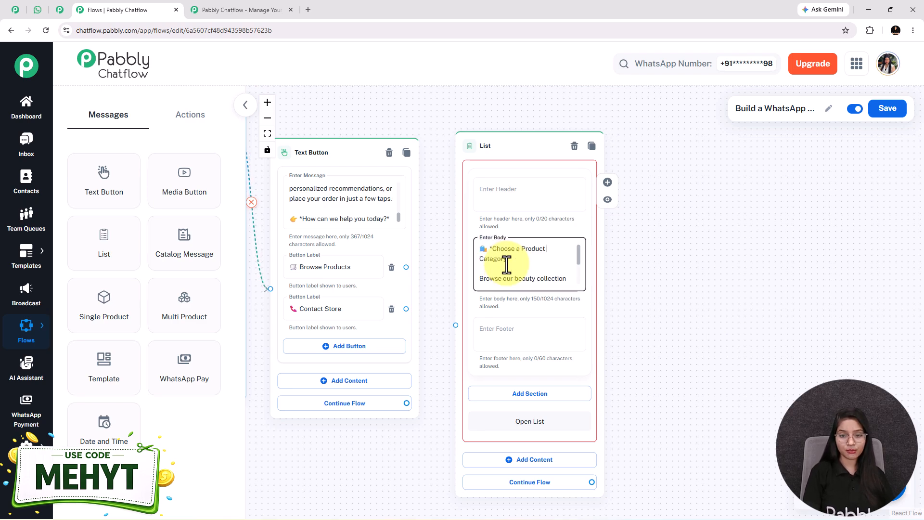
{"action": "scroll", "coordinate": [507, 264], "scroll_direction": "down", "scroll_amount": 3}
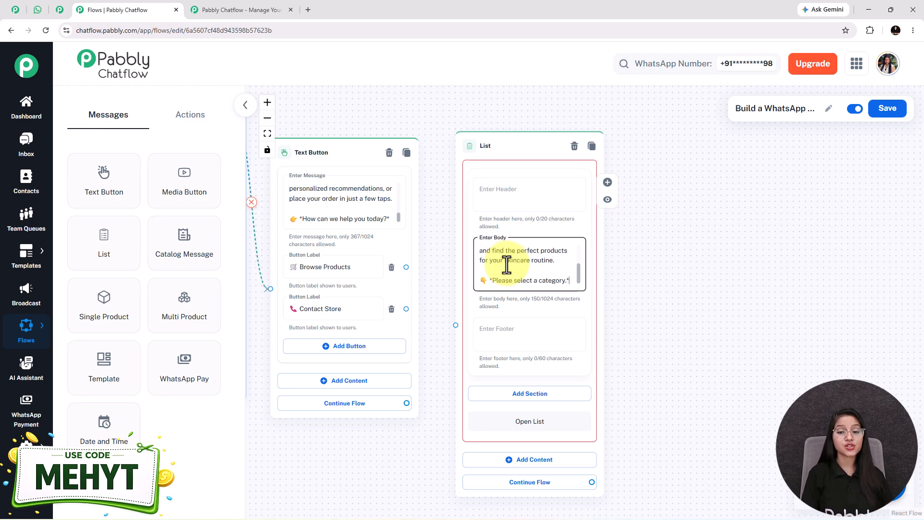
{"action": "scroll", "coordinate": [506, 263], "scroll_direction": "up", "scroll_amount": 2}
{"action": "scroll", "coordinate": [507, 264], "scroll_direction": "down", "scroll_amount": 2}
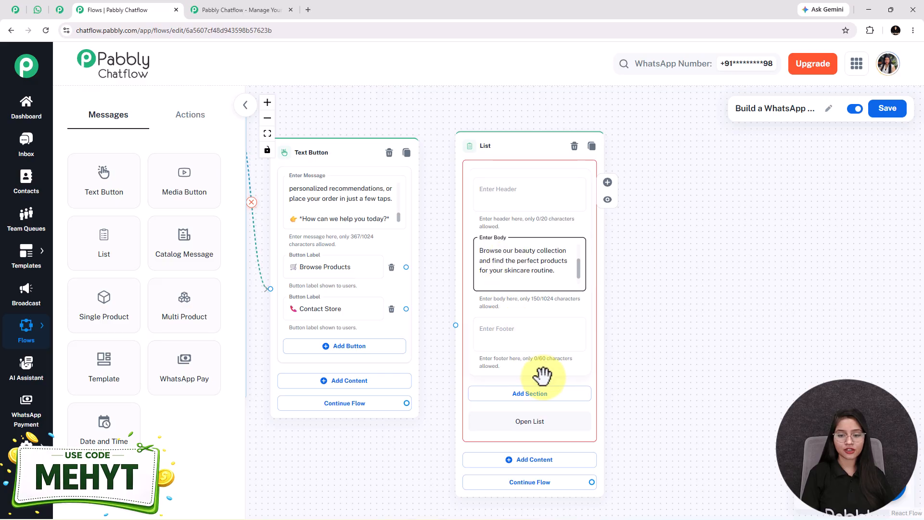
Step: Add a section titled 'Product Types' to the list
{"action": "left_click", "coordinate": [534, 394]}
{"action": "left_click", "coordinate": [519, 408]}
{"action": "type", "text": "Product Types"}
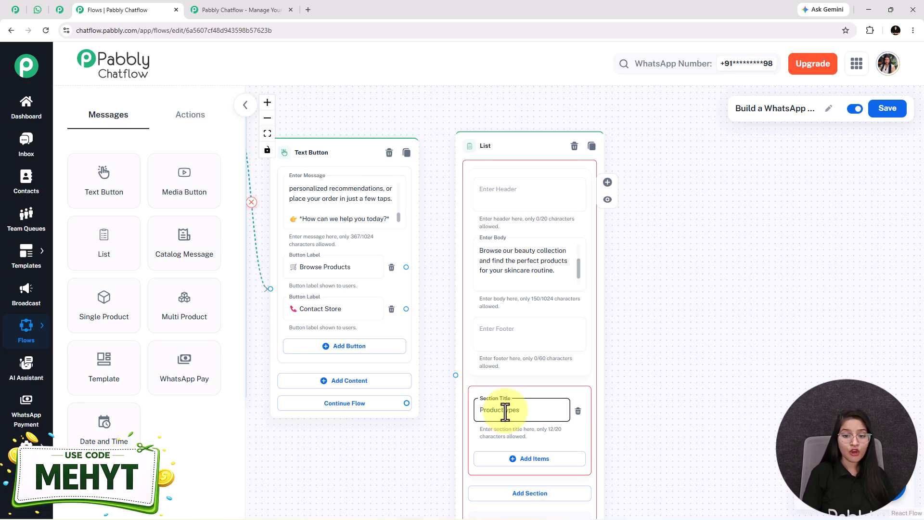
{"action": "left_click_drag", "start_coordinate": [659, 421], "coordinate": [611, 289]}
Step: Add four section items: Cleansers, Serums, Sunscreens and Moisturizers
{"action": "left_click", "coordinate": [485, 327]}
{"action": "left_click_drag", "start_coordinate": [649, 361], "coordinate": [615, 229]}
{"action": "left_click", "coordinate": [473, 332]}
{"action": "left_click", "coordinate": [464, 353]}
{"action": "left_click", "coordinate": [450, 347]}
{"action": "left_click_drag", "start_coordinate": [549, 350], "coordinate": [553, 413]}
{"action": "left_click_drag", "start_coordinate": [396, 298], "coordinate": [400, 363]}
{"action": "left_click", "coordinate": [534, 345]}
{"action": "scroll", "coordinate": [536, 302], "scroll_direction": "up", "scroll_amount": 2}
{"action": "scroll", "coordinate": [536, 302], "scroll_direction": "down", "scroll_amount": 4}
{"action": "left_click_drag", "start_coordinate": [580, 271], "coordinate": [555, 268]}
{"action": "scroll", "coordinate": [527, 272], "scroll_direction": "down", "scroll_amount": 1}
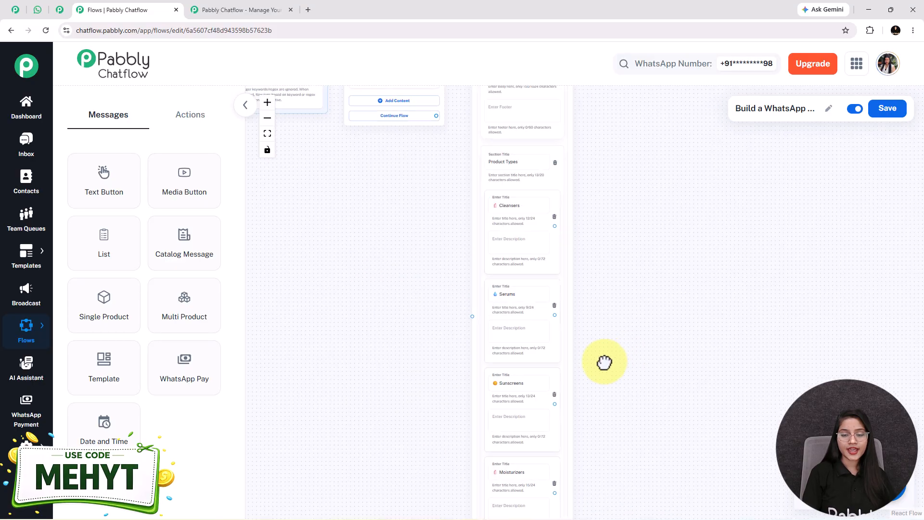
{"action": "left_click_drag", "start_coordinate": [605, 362], "coordinate": [585, 328]}
{"action": "scroll", "coordinate": [507, 324], "scroll_direction": "up", "scroll_amount": 2}
Step: Link the welcome message's Browse Products button to the category List node
{"action": "left_click_drag", "start_coordinate": [545, 380], "coordinate": [636, 358]}
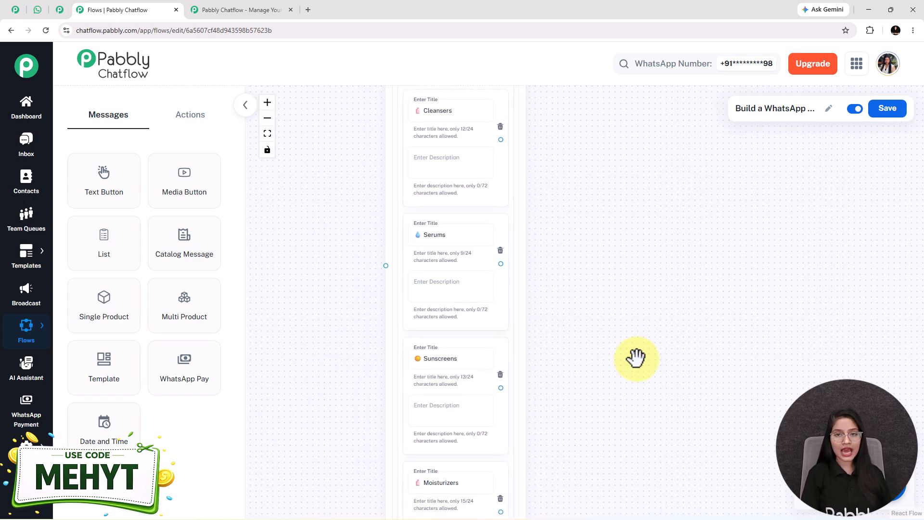
{"action": "left_click_drag", "start_coordinate": [336, 262], "coordinate": [415, 454]}
{"action": "left_click_drag", "start_coordinate": [376, 358], "coordinate": [373, 481]}
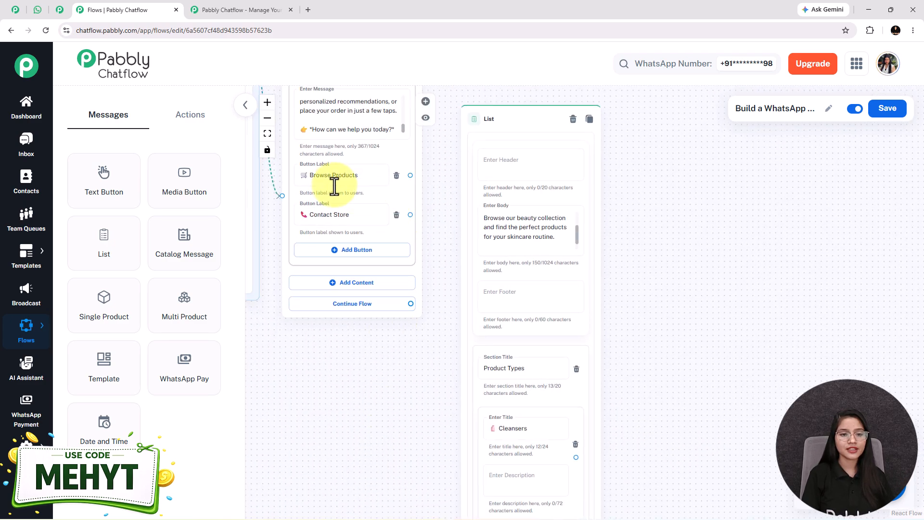
{"action": "left_click_drag", "start_coordinate": [410, 175], "coordinate": [459, 308]}
{"action": "left_click_drag", "start_coordinate": [737, 215], "coordinate": [583, 302]}
{"action": "scroll", "coordinate": [583, 303], "scroll_direction": "down", "scroll_amount": 2}
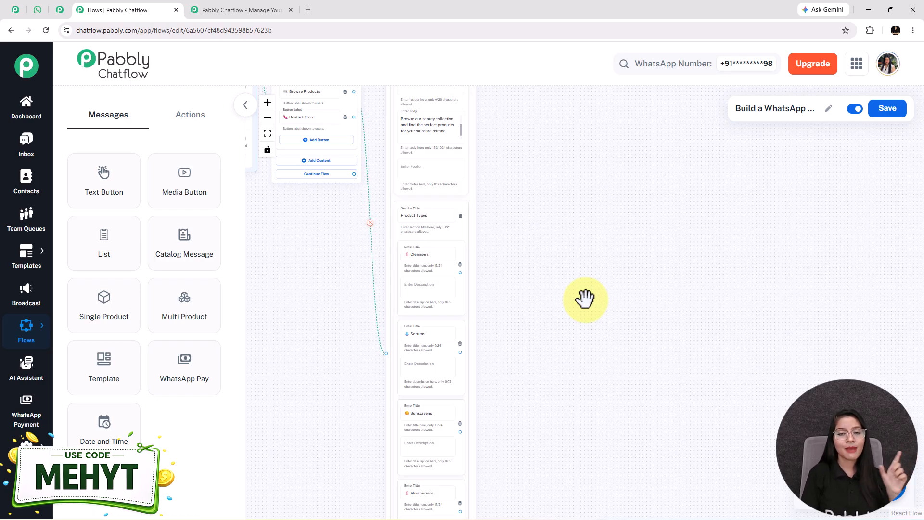
Step: Close the category list and check the Cetaphil ₹699 Order Now card before returning to the editor
{"action": "left_click", "coordinate": [38, 10]}
{"action": "left_click", "coordinate": [722, 264]}
{"action": "scroll", "coordinate": [614, 327], "scroll_direction": "down", "scroll_amount": 4}
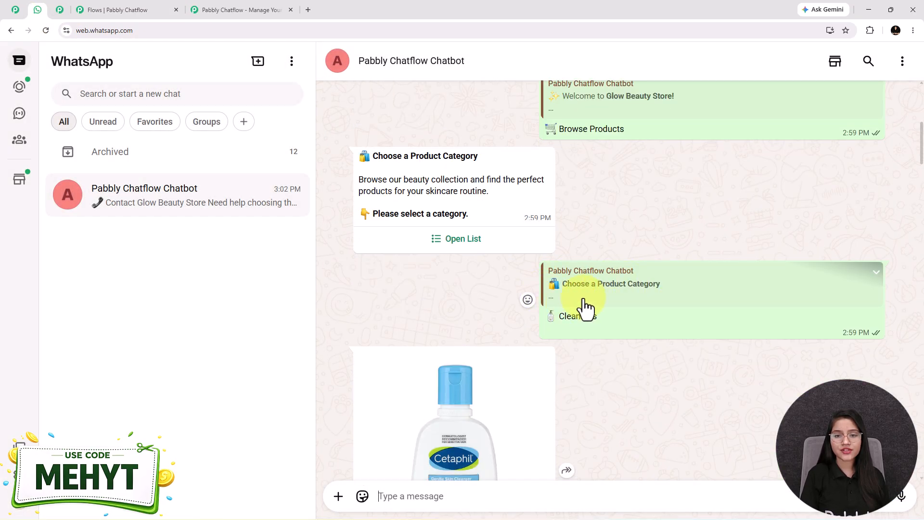
{"action": "scroll", "coordinate": [601, 311], "scroll_direction": "down", "scroll_amount": 1}
{"action": "scroll", "coordinate": [602, 311], "scroll_direction": "down", "scroll_amount": 3}
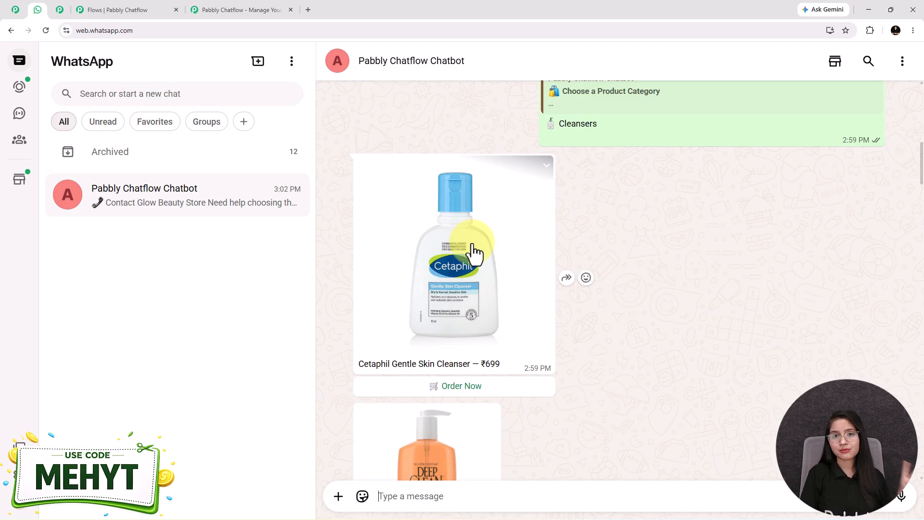
{"action": "scroll", "coordinate": [527, 329], "scroll_direction": "down", "scroll_amount": 1}
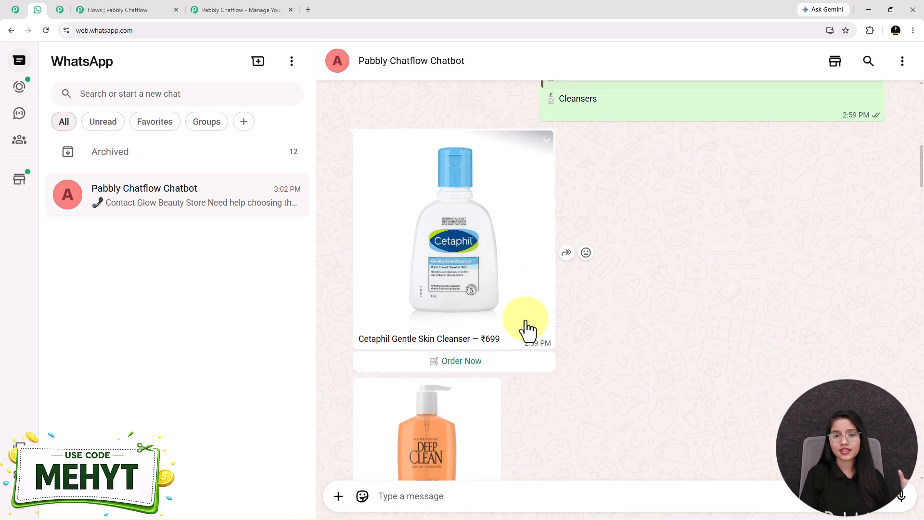
{"action": "left_click_drag", "start_coordinate": [511, 313], "coordinate": [486, 351]}
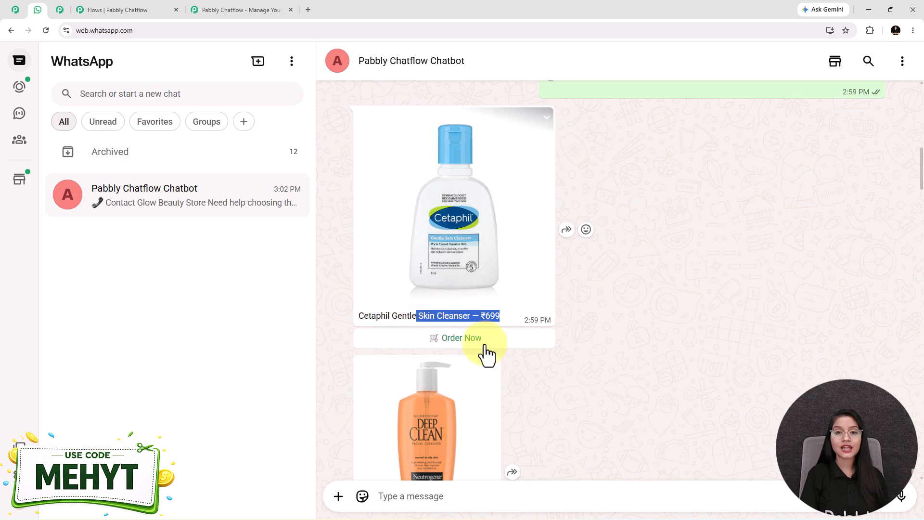
{"action": "left_click", "coordinate": [654, 370]}
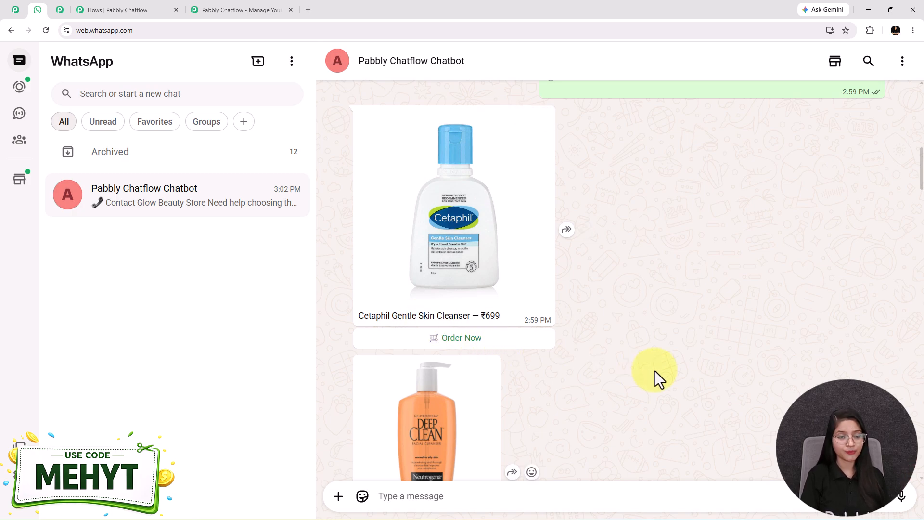
{"action": "left_click", "coordinate": [127, 11]}
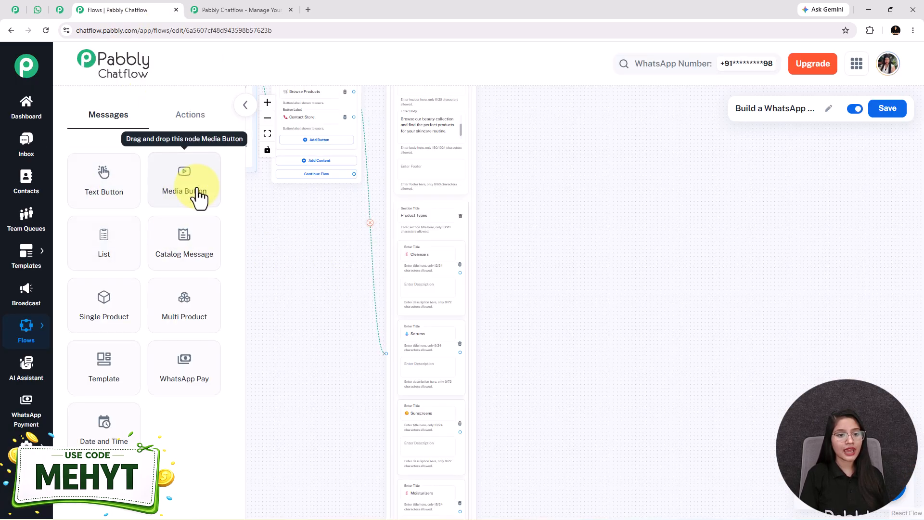
Step: Add a Media node with the Cetaphil Gentle Skin Cleanser image, caption and Order Now button
{"action": "left_click_drag", "start_coordinate": [200, 197], "coordinate": [525, 182]}
{"action": "left_click", "coordinate": [545, 224]}
{"action": "left_click", "coordinate": [512, 230]}
{"action": "left_click", "coordinate": [542, 272]}
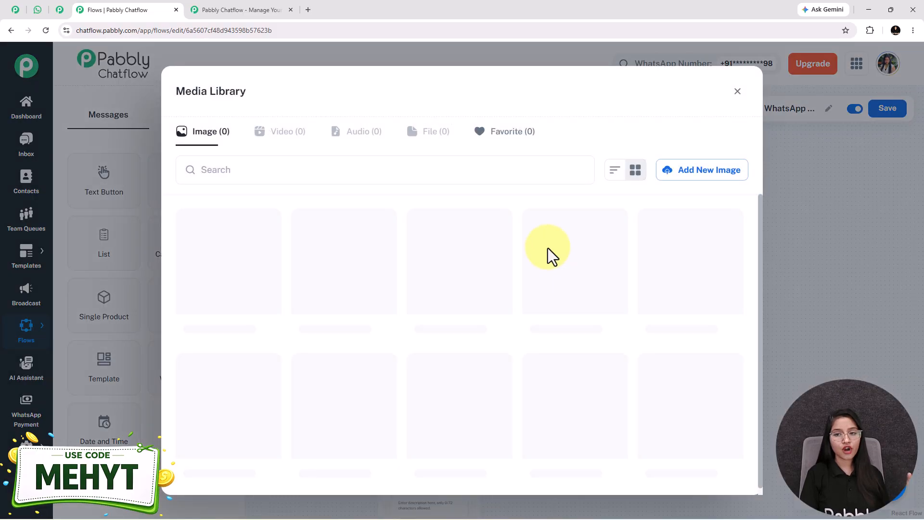
{"action": "left_click", "coordinate": [680, 181]}
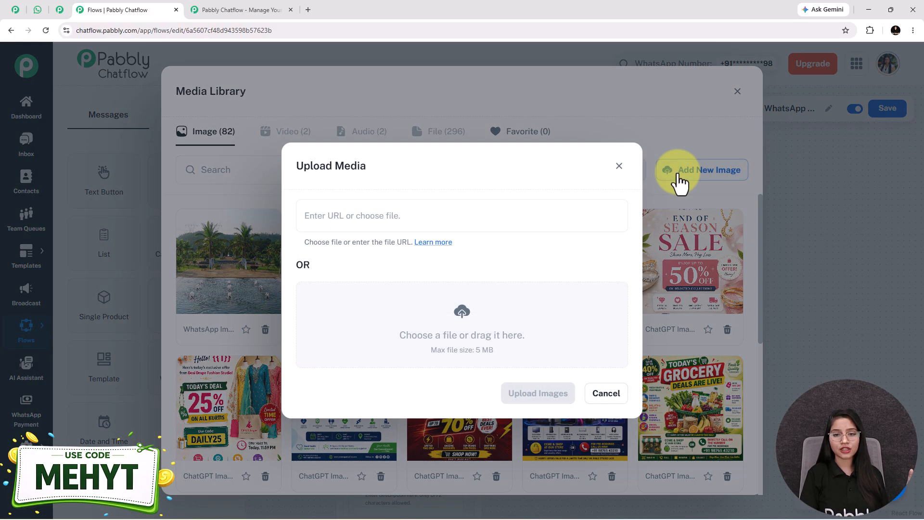
{"action": "left_click", "coordinate": [462, 313]}
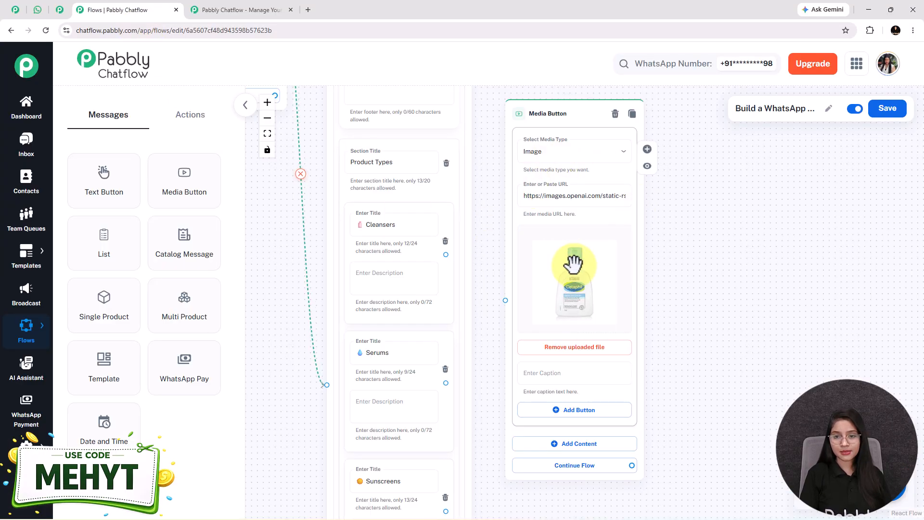
{"action": "scroll", "coordinate": [770, 240], "scroll_direction": "down", "scroll_amount": 2}
{"action": "left_click", "coordinate": [532, 305]}
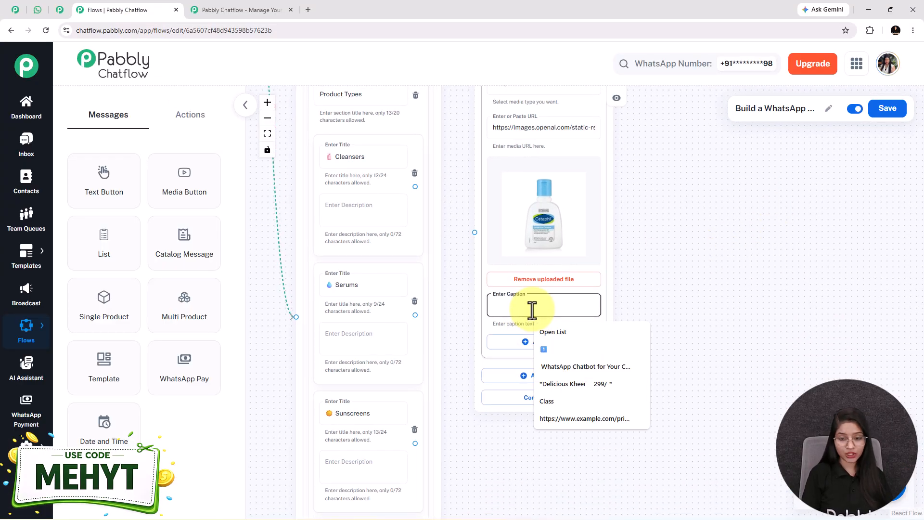
{"action": "key", "text": "ctrl+v"}
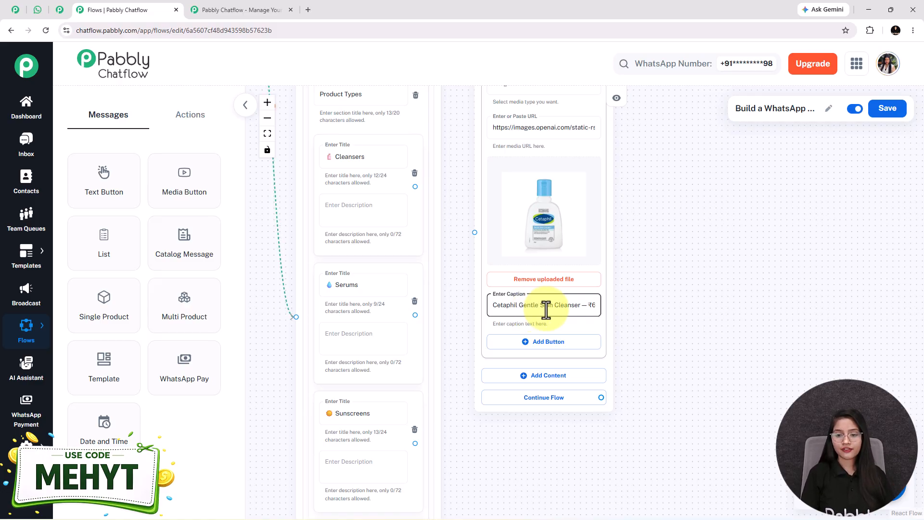
{"action": "left_click", "coordinate": [571, 342]}
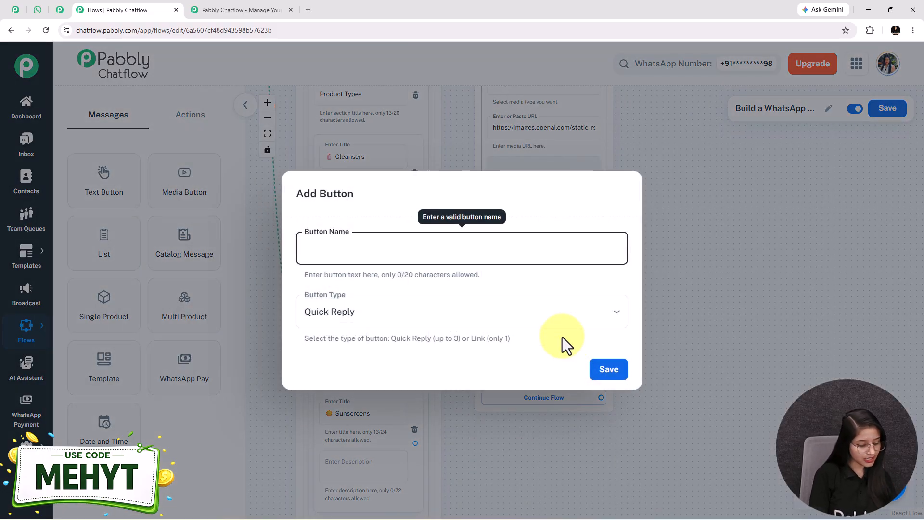
{"action": "type", "text": "🛒 Order Now"}
{"action": "left_click", "coordinate": [608, 369]}
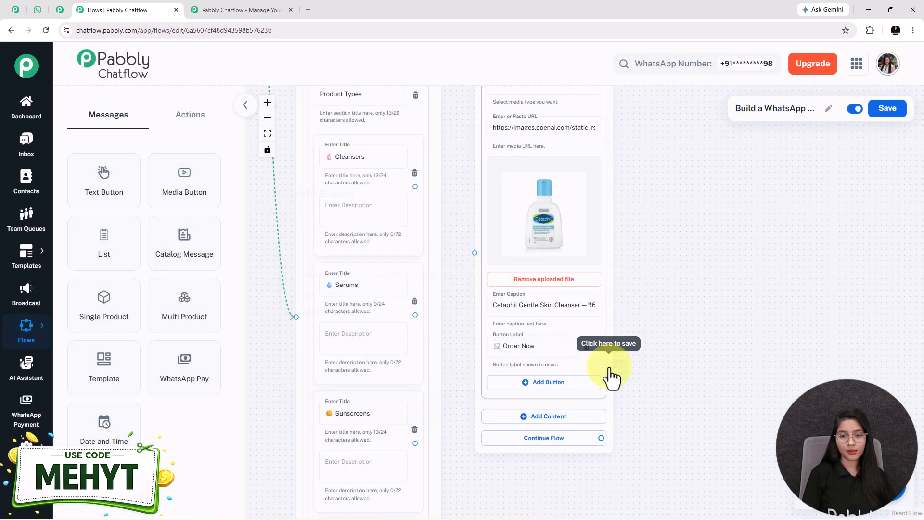
{"action": "left_click_drag", "start_coordinate": [716, 396], "coordinate": [610, 347]}
{"action": "scroll", "coordinate": [610, 347], "scroll_direction": "down", "scroll_amount": 2}
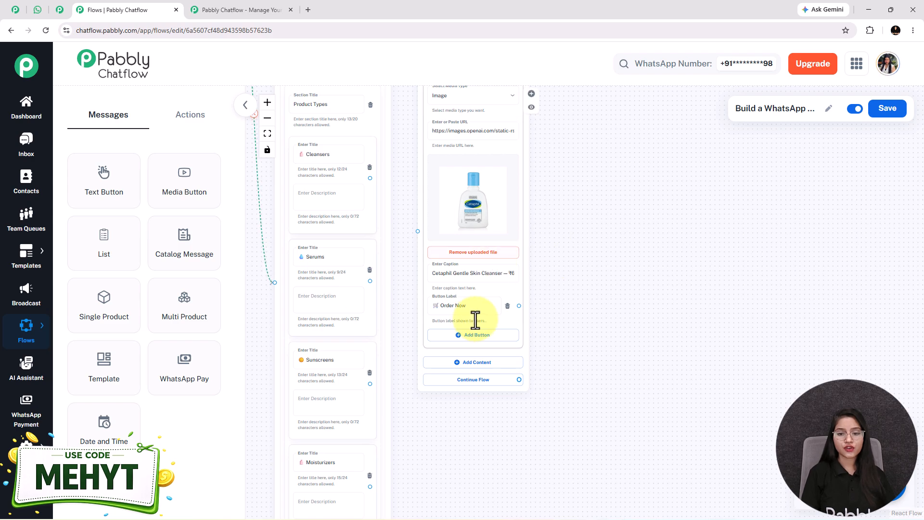
Step: Add a second image card for Neutrogena Deep Clean Face Wash with caption and Order Now button
{"action": "left_click", "coordinate": [473, 364]}
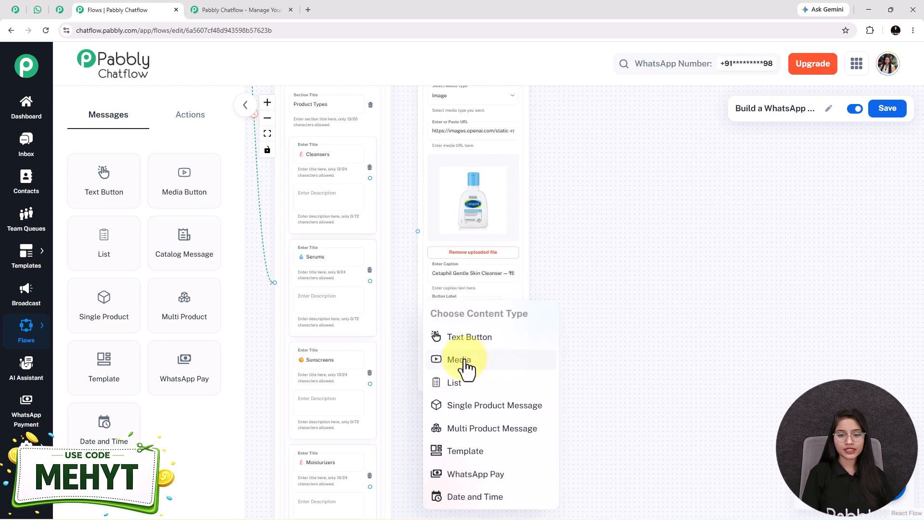
{"action": "left_click", "coordinate": [462, 362]}
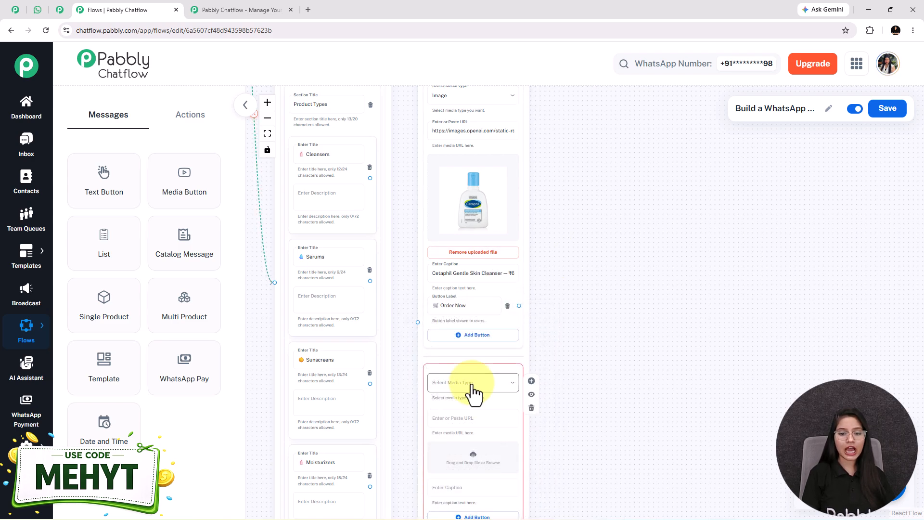
{"action": "left_click", "coordinate": [471, 383]}
{"action": "left_click", "coordinate": [411, 404]}
{"action": "scroll", "coordinate": [478, 355], "scroll_direction": "down", "scroll_amount": 2}
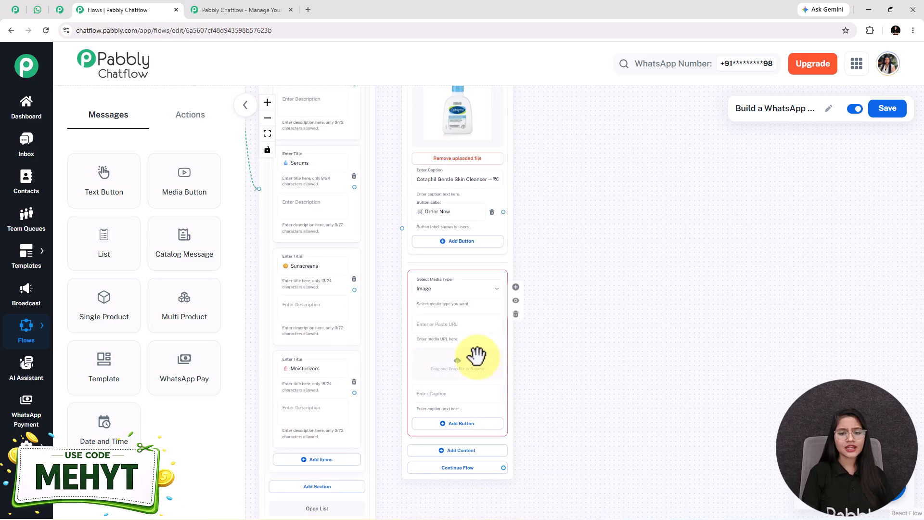
{"action": "left_click", "coordinate": [460, 371]}
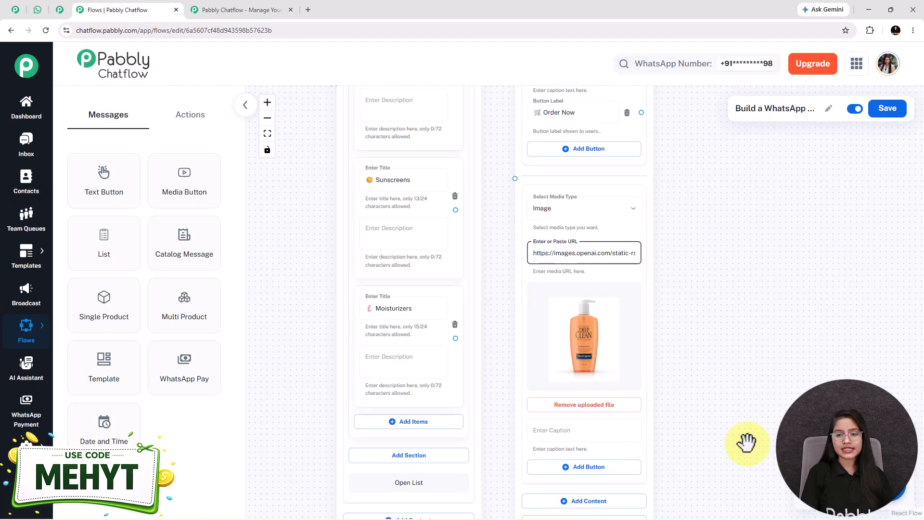
{"action": "left_click_drag", "start_coordinate": [747, 441], "coordinate": [657, 398]}
{"action": "left_click", "coordinate": [577, 354]}
{"action": "type", "text": "Neutrogena Deep Clean Face Wash – ₹399"}
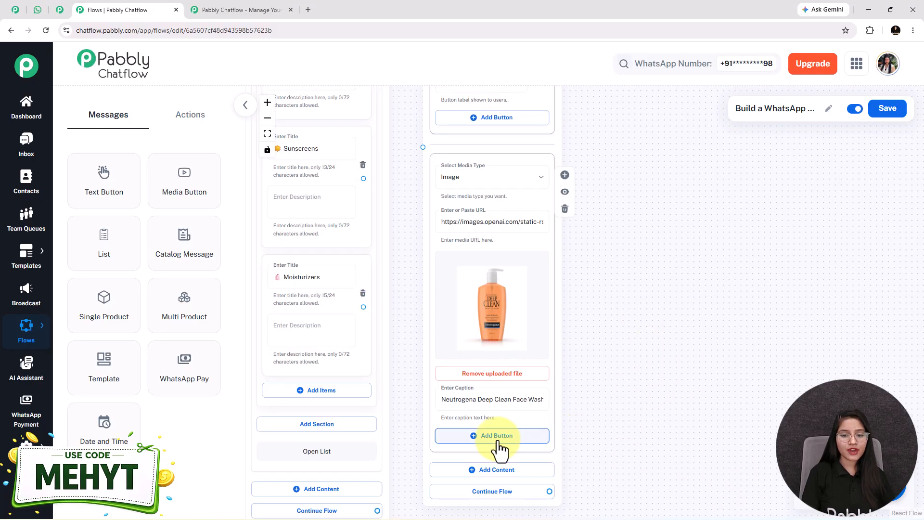
{"action": "left_click", "coordinate": [500, 435]}
{"action": "type", "text": "🛒 Order Now"}
{"action": "left_click", "coordinate": [607, 372]}
{"action": "scroll", "coordinate": [567, 299], "scroll_direction": "down", "scroll_amount": 2}
Step: Connect the Cleansers option to the cleanser cards and survey the serum, sunscreen and moisturizer nodes
{"action": "scroll", "coordinate": [679, 327], "scroll_direction": "up", "scroll_amount": 2}
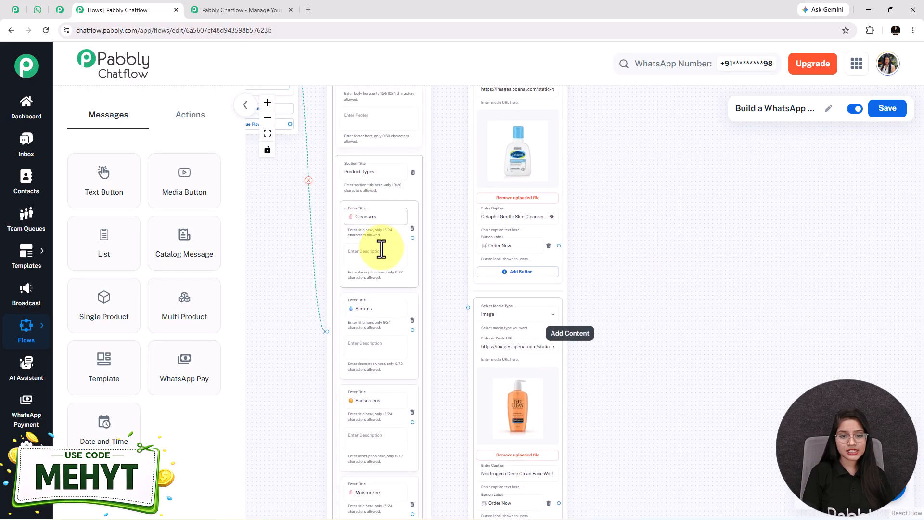
{"action": "left_click_drag", "start_coordinate": [412, 237], "coordinate": [467, 309]}
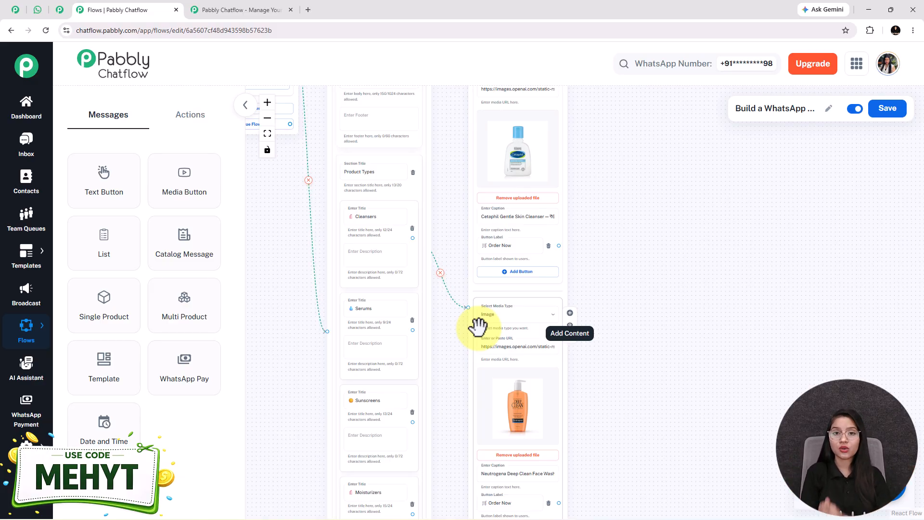
{"action": "scroll", "coordinate": [481, 308], "scroll_direction": "down", "scroll_amount": 2}
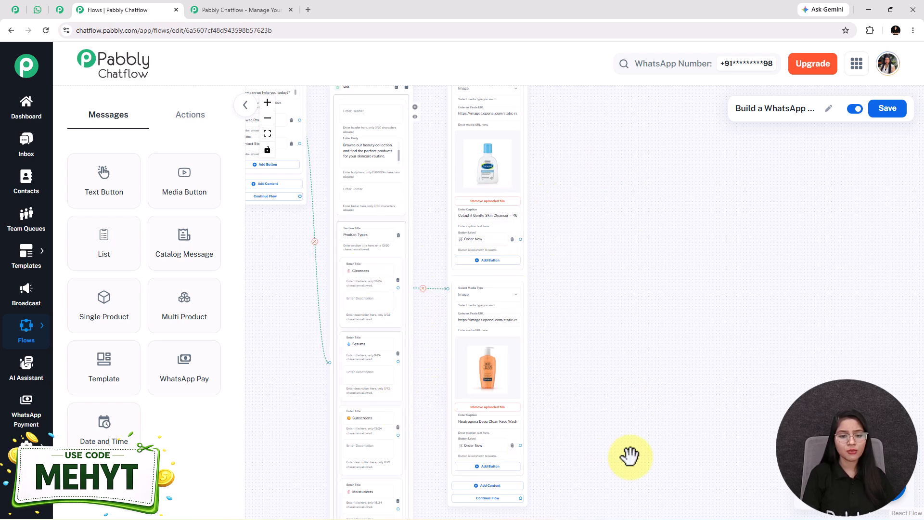
{"action": "scroll", "coordinate": [611, 429], "scroll_direction": "down", "scroll_amount": 1}
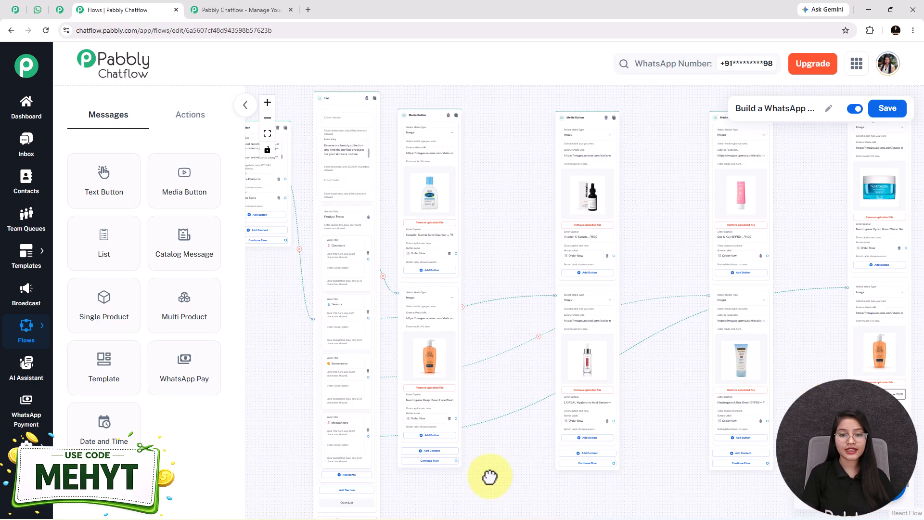
{"action": "left_click_drag", "start_coordinate": [495, 476], "coordinate": [433, 467]}
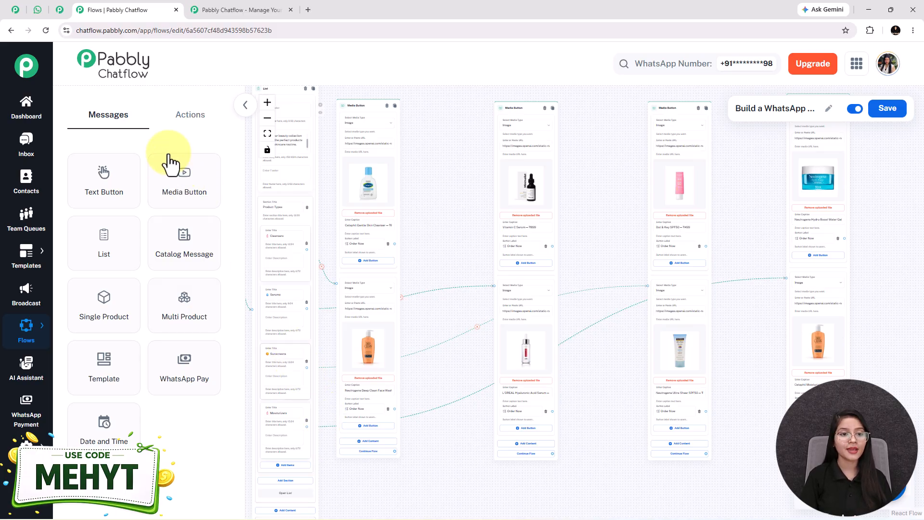
Step: Place a Set Custom Field step on the canvas targeting the selected_product field
{"action": "left_click", "coordinate": [185, 120]}
{"action": "scroll", "coordinate": [550, 303], "scroll_direction": "down", "scroll_amount": 1}
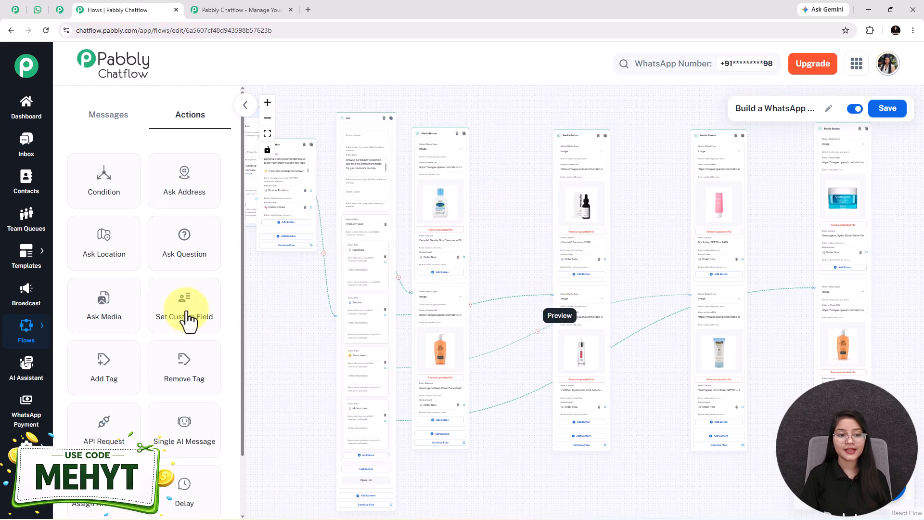
{"action": "left_click_drag", "start_coordinate": [183, 322], "coordinate": [501, 246]}
{"action": "scroll", "coordinate": [542, 203], "scroll_direction": "up", "scroll_amount": 3}
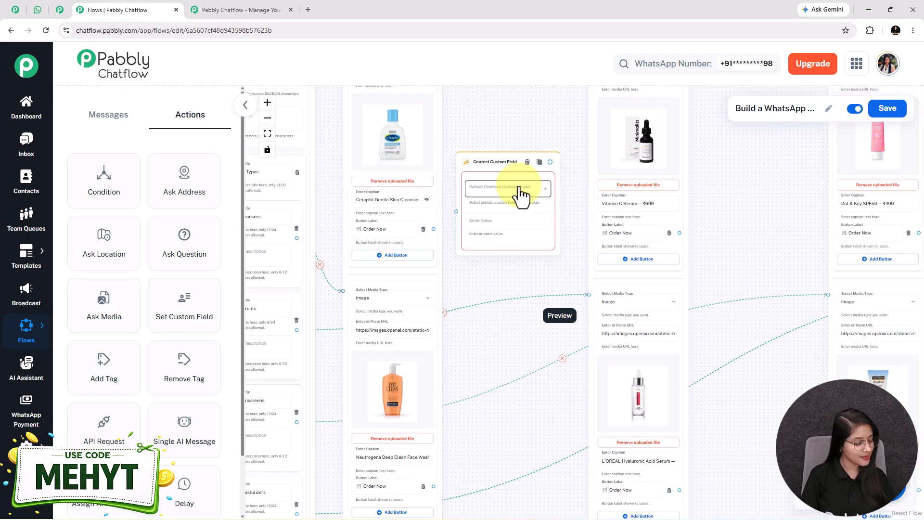
{"action": "left_click", "coordinate": [520, 196]}
{"action": "scroll", "coordinate": [520, 196], "scroll_direction": "down", "scroll_amount": 5}
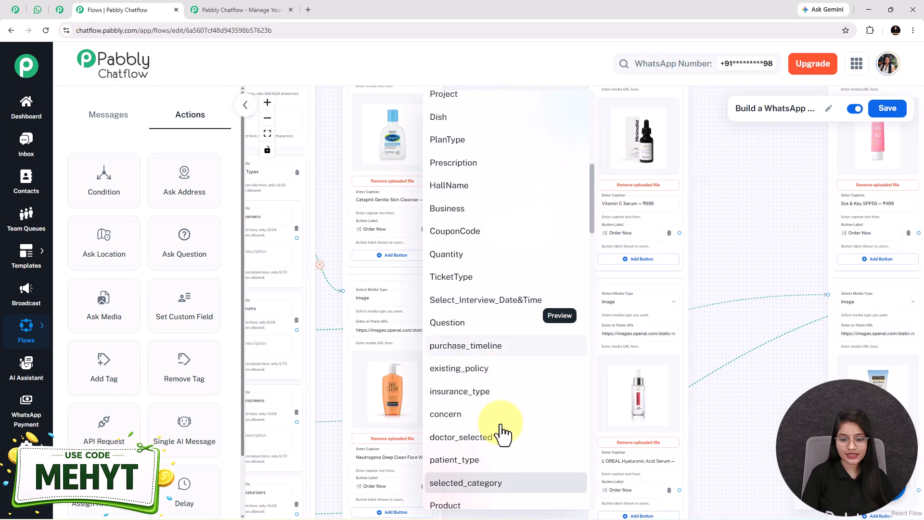
{"action": "scroll", "coordinate": [496, 436], "scroll_direction": "down", "scroll_amount": 10}
{"action": "scroll", "coordinate": [474, 327], "scroll_direction": "up", "scroll_amount": 7}
{"action": "left_click", "coordinate": [471, 302]}
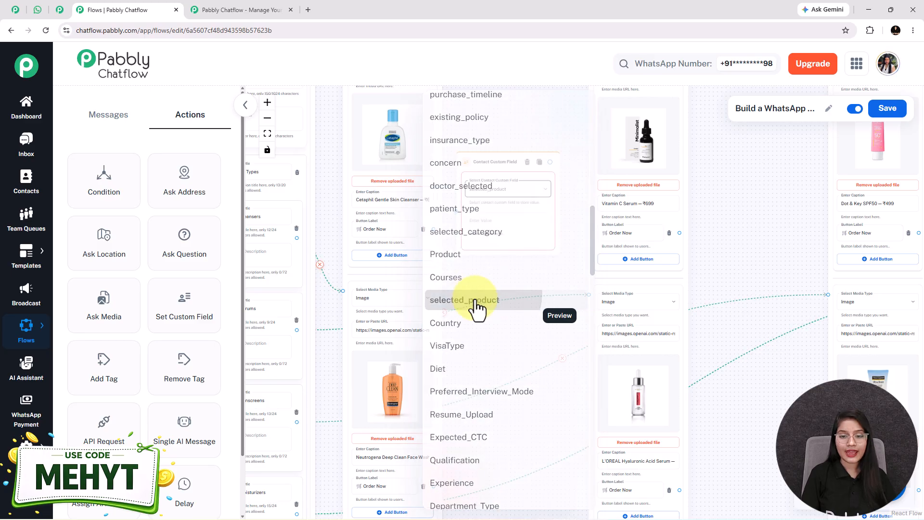
Step: Set its value to 'Cetaphil Gentle Skin Cleanser — ₹699' and connect the Cetaphil Order Now button to it
{"action": "left_click_drag", "start_coordinate": [510, 284], "coordinate": [530, 346]}
{"action": "scroll", "coordinate": [510, 274], "scroll_direction": "up", "scroll_amount": 3}
{"action": "scroll", "coordinate": [500, 293], "scroll_direction": "up", "scroll_amount": 1}
{"action": "left_click", "coordinate": [378, 251]}
{"action": "key", "text": "ctrl+a"}
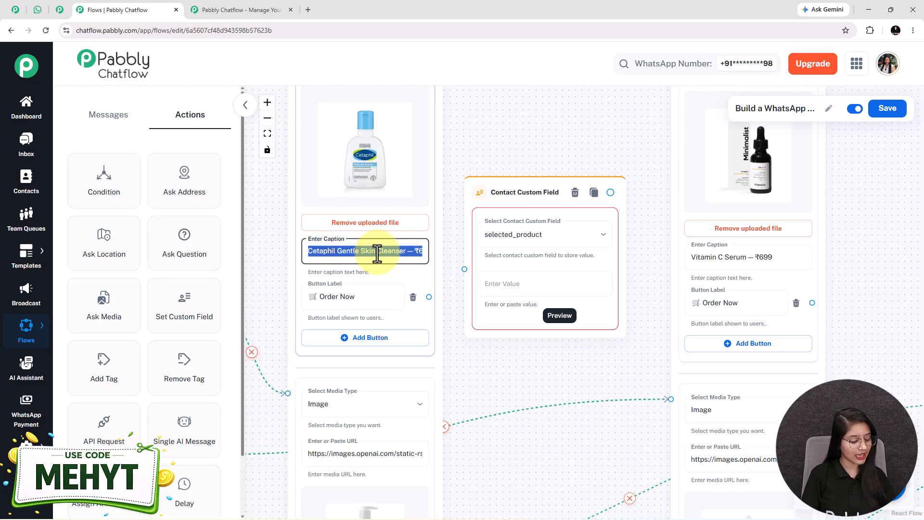
{"action": "left_click", "coordinate": [526, 286]}
{"action": "type", "text": "Cetaphil Gentle Skin Cleanser — ₹699"}
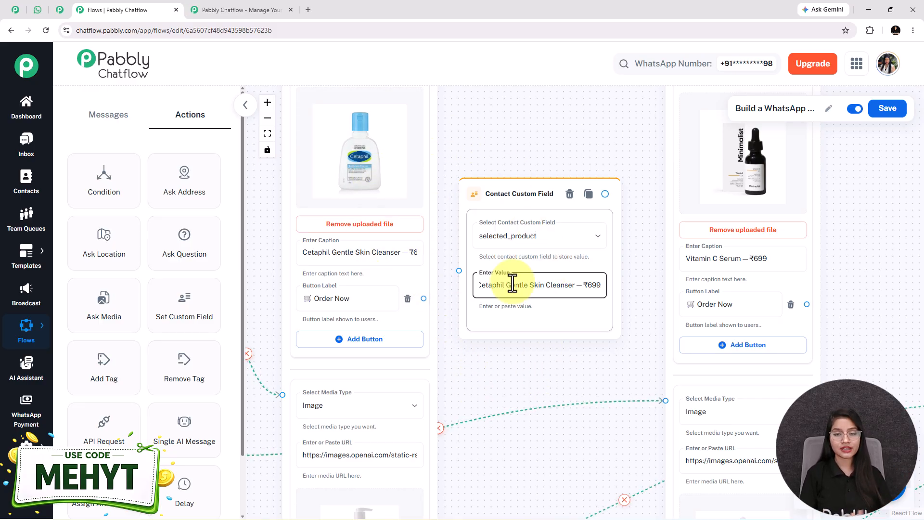
{"action": "left_click_drag", "start_coordinate": [424, 298], "coordinate": [458, 271]}
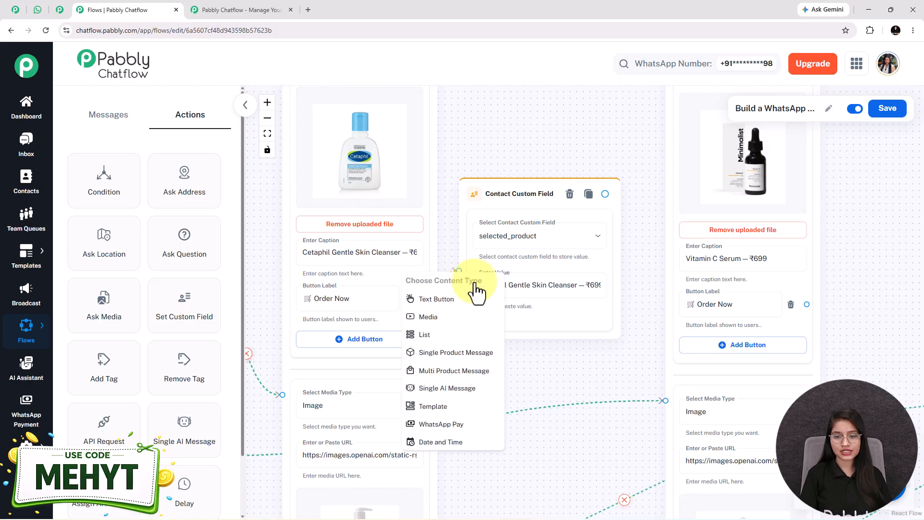
{"action": "left_click", "coordinate": [561, 356]}
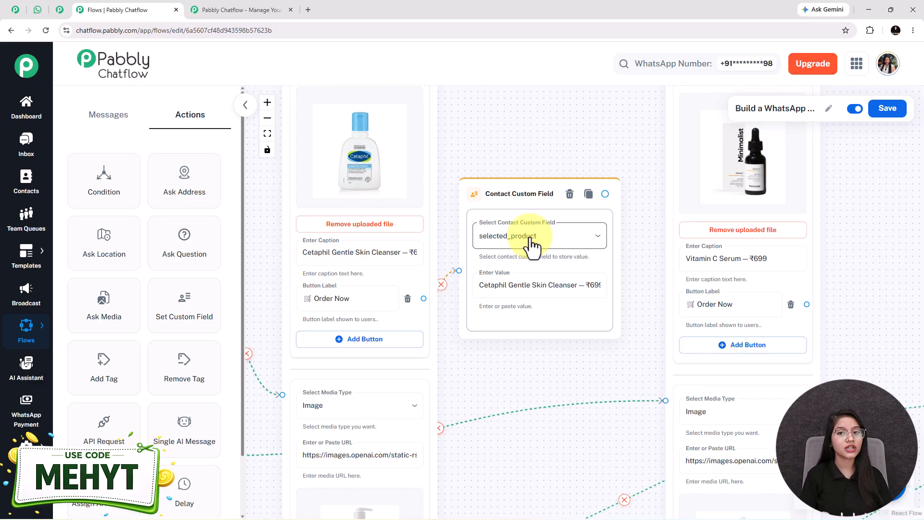
{"action": "mouse_move", "coordinate": [27, 445]}
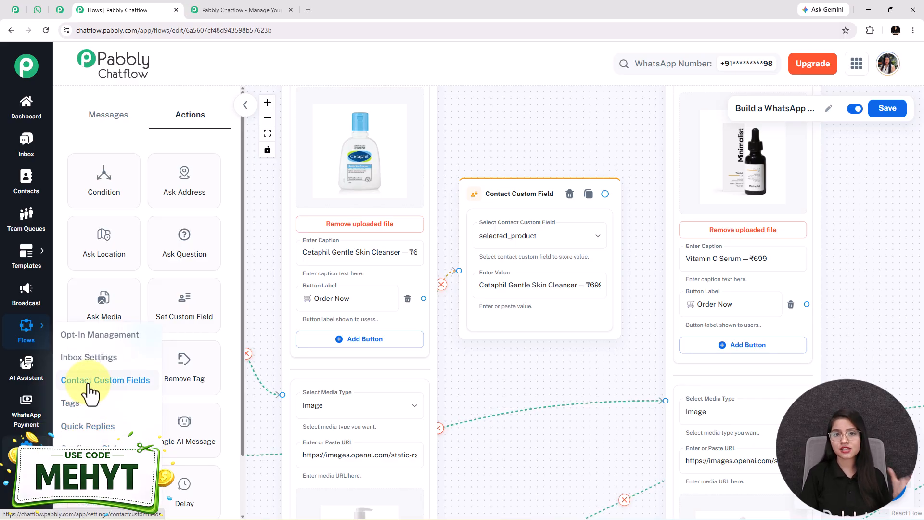
{"action": "scroll", "coordinate": [569, 462], "scroll_direction": "down", "scroll_amount": 5}
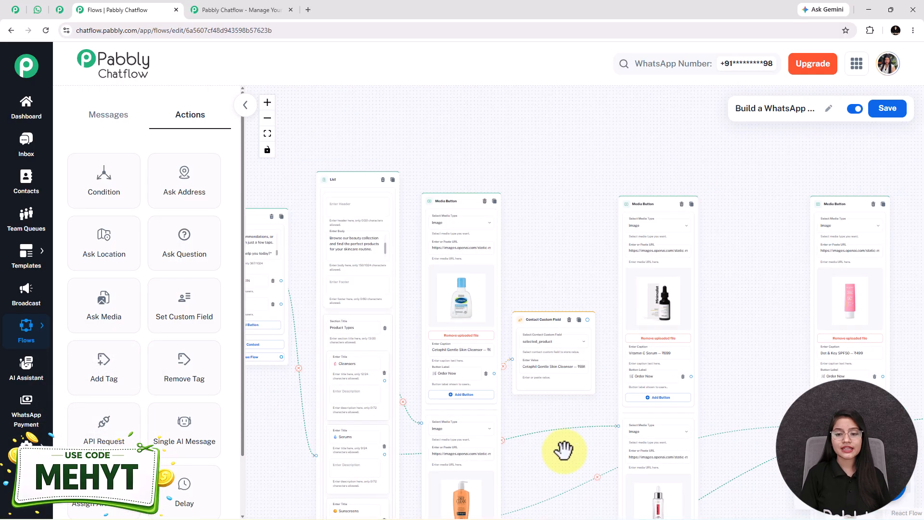
{"action": "left_click_drag", "start_coordinate": [561, 446], "coordinate": [473, 353]}
{"action": "scroll", "coordinate": [482, 365], "scroll_direction": "down", "scroll_amount": 3}
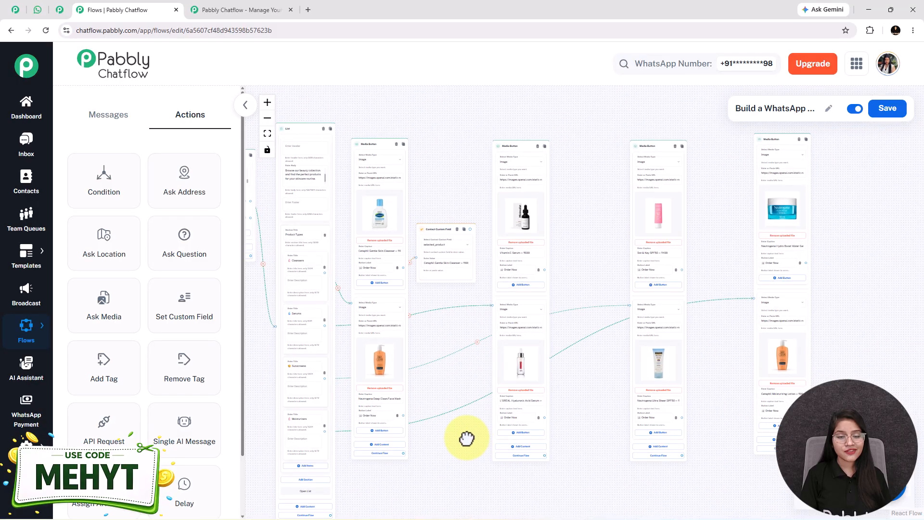
{"action": "left_click_drag", "start_coordinate": [435, 247], "coordinate": [425, 245]}
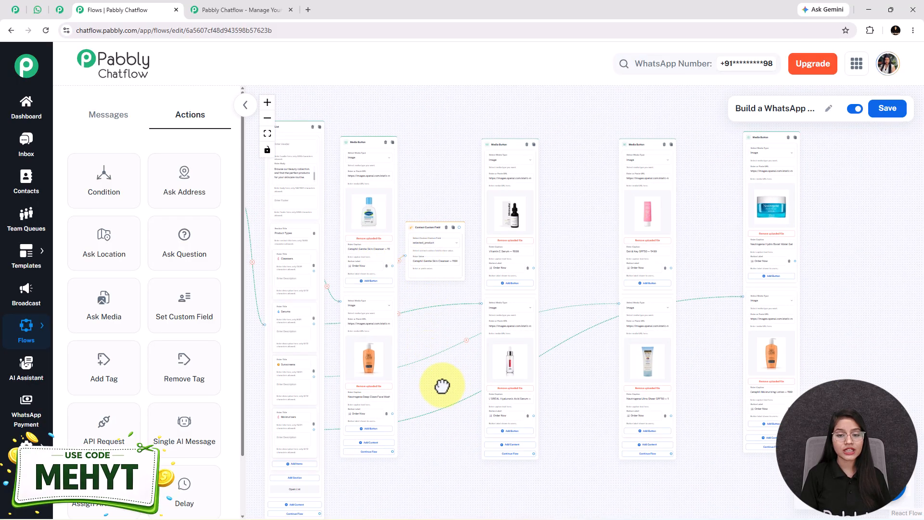
{"action": "left_click_drag", "start_coordinate": [448, 389], "coordinate": [436, 381]}
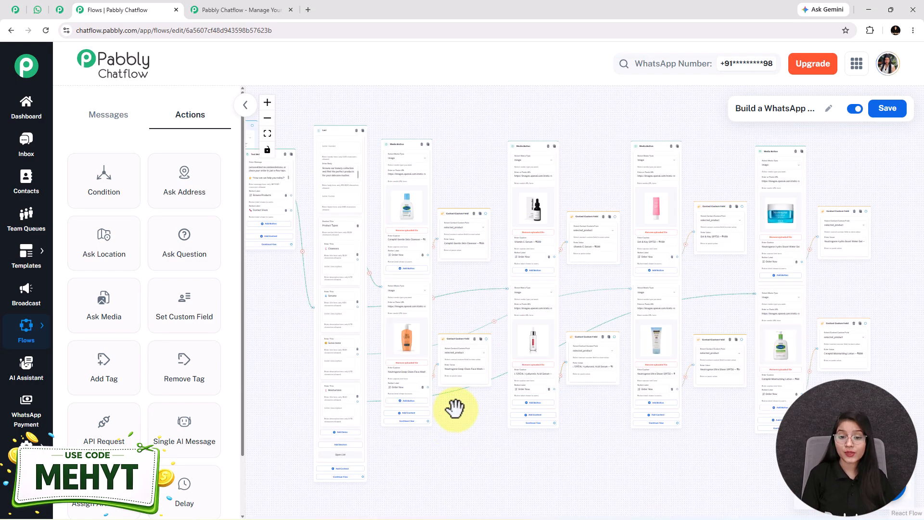
{"action": "scroll", "coordinate": [455, 408], "scroll_direction": "up", "scroll_amount": 5}
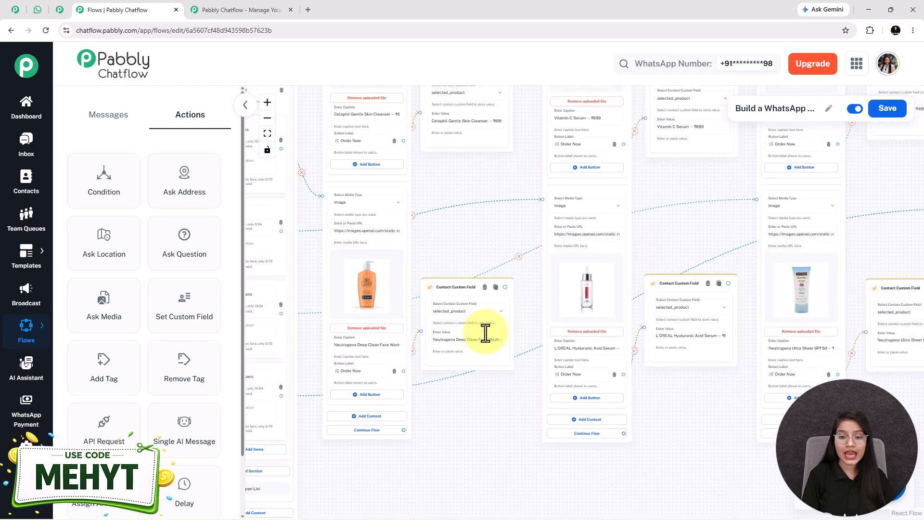
{"action": "scroll", "coordinate": [452, 313], "scroll_direction": "up", "scroll_amount": 4}
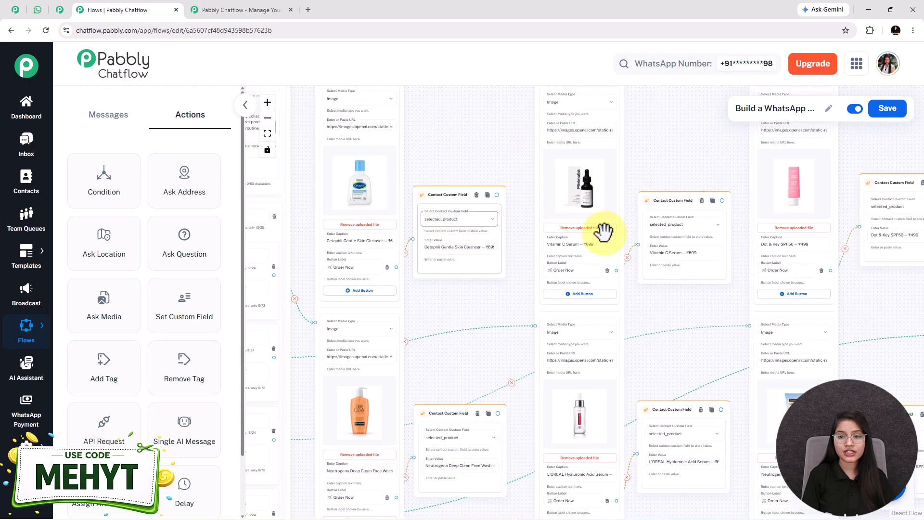
{"action": "left_click_drag", "start_coordinate": [678, 324], "coordinate": [464, 359]}
{"action": "scroll", "coordinate": [538, 292], "scroll_direction": "up", "scroll_amount": 3}
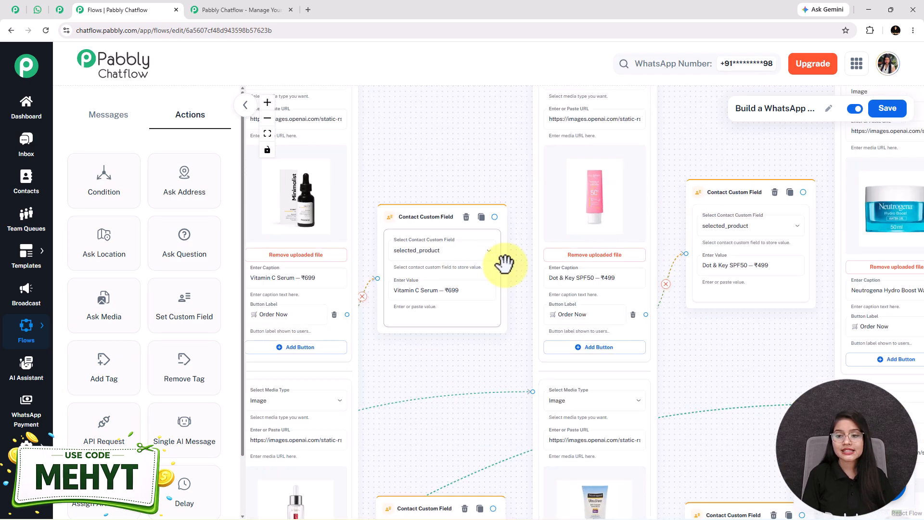
{"action": "left_click_drag", "start_coordinate": [753, 357], "coordinate": [770, 156]}
{"action": "left_click_drag", "start_coordinate": [448, 510], "coordinate": [559, 468]}
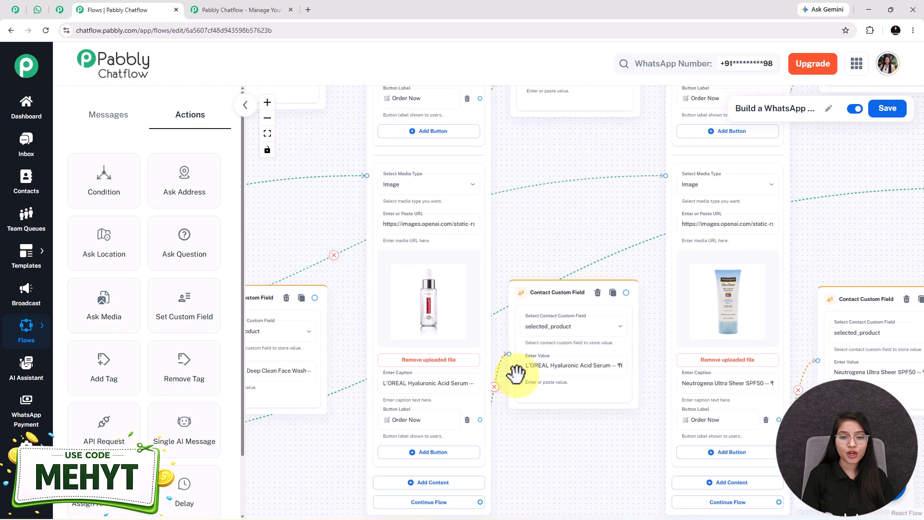
{"action": "scroll", "coordinate": [426, 263], "scroll_direction": "up", "scroll_amount": 2}
{"action": "scroll", "coordinate": [522, 404], "scroll_direction": "up", "scroll_amount": 2}
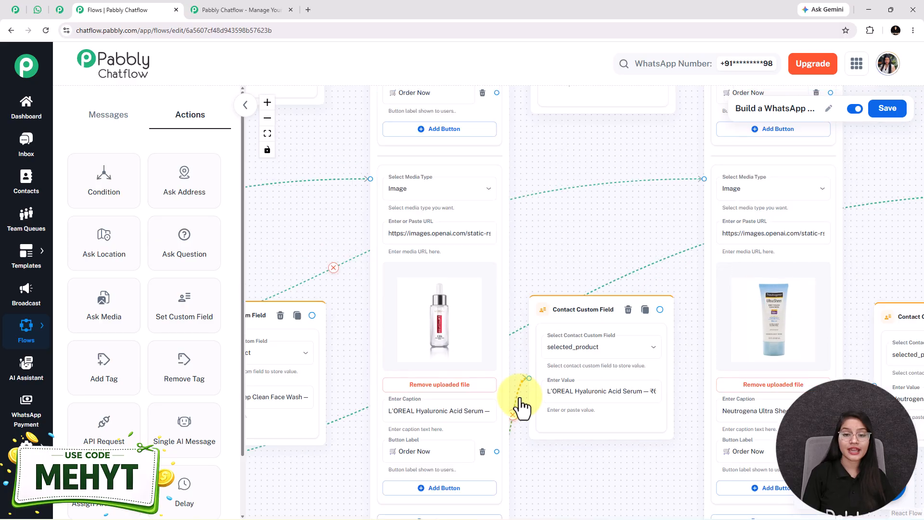
{"action": "scroll", "coordinate": [522, 404], "scroll_direction": "down", "scroll_amount": 5}
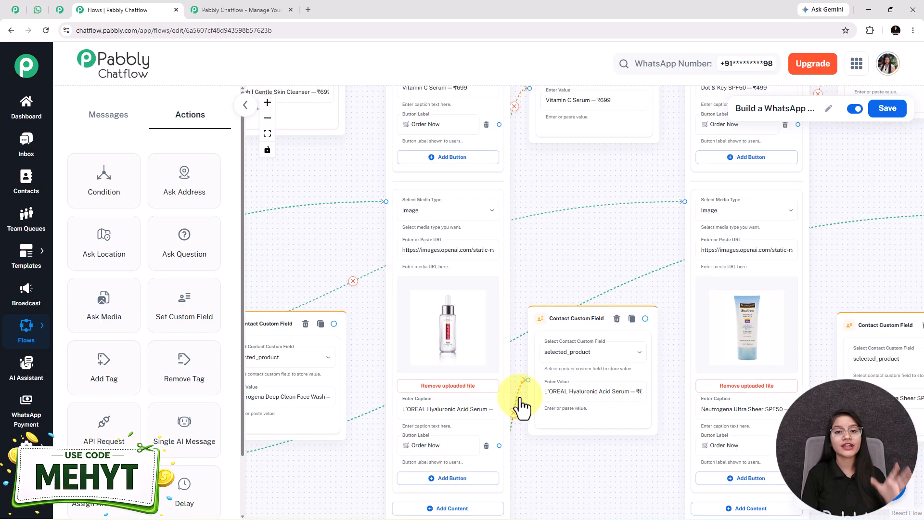
{"action": "scroll", "coordinate": [522, 405], "scroll_direction": "down", "scroll_amount": 2}
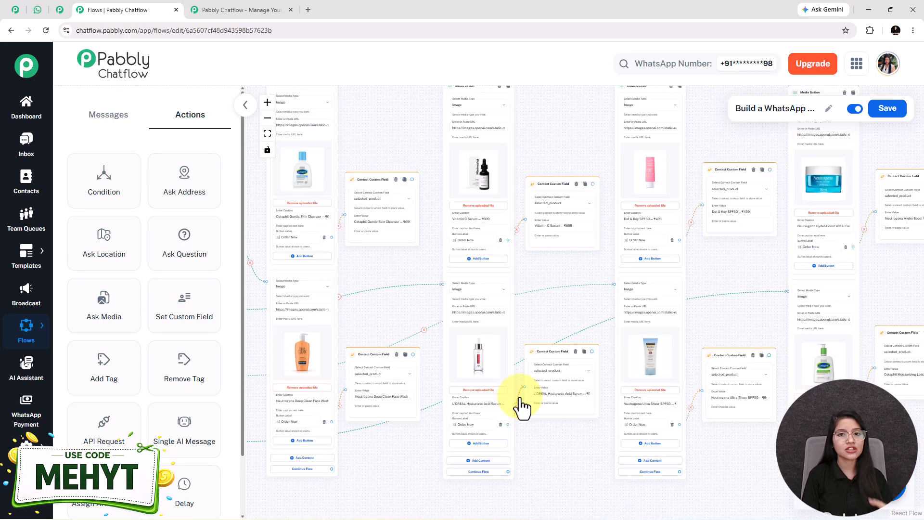
{"action": "scroll", "coordinate": [522, 406], "scroll_direction": "down", "scroll_amount": 3}
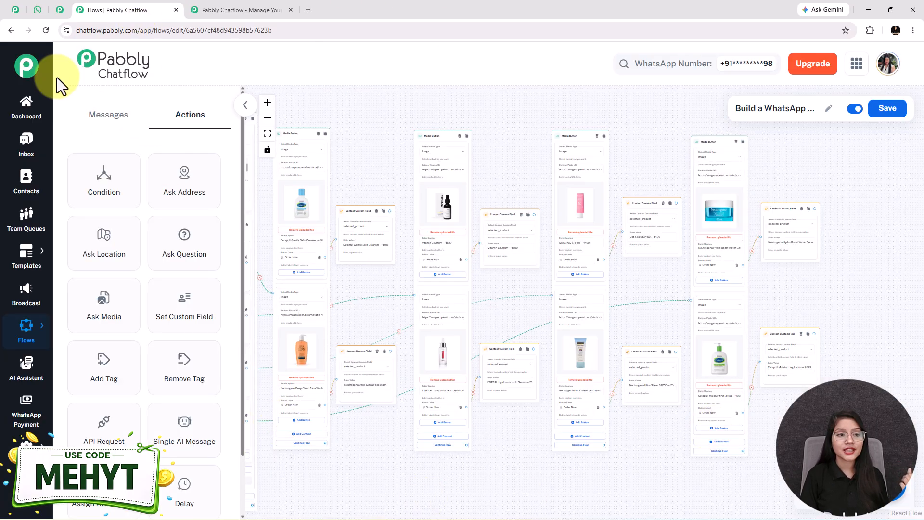
{"action": "left_click", "coordinate": [37, 5]}
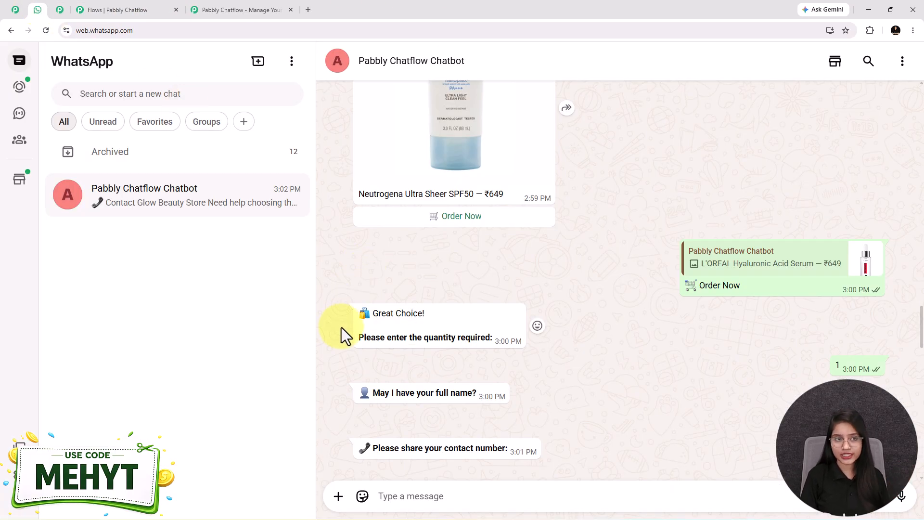
{"action": "left_click", "coordinate": [103, 7]}
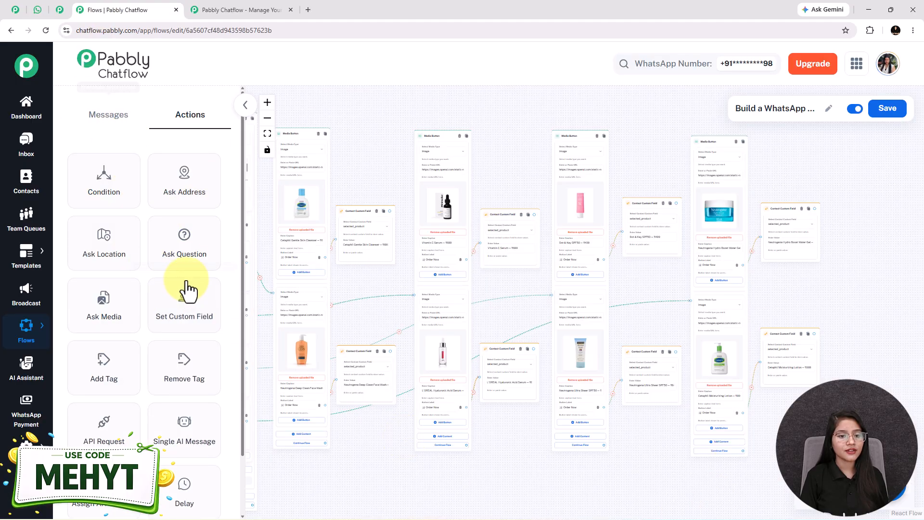
Step: Add a question 'Great Choice! Please enter the quantity required', saved to Quantity with format Any
{"action": "left_click_drag", "start_coordinate": [185, 237], "coordinate": [759, 261]}
{"action": "left_click_drag", "start_coordinate": [787, 229], "coordinate": [646, 221]}
{"action": "scroll", "coordinate": [617, 271], "scroll_direction": "up", "scroll_amount": 5}
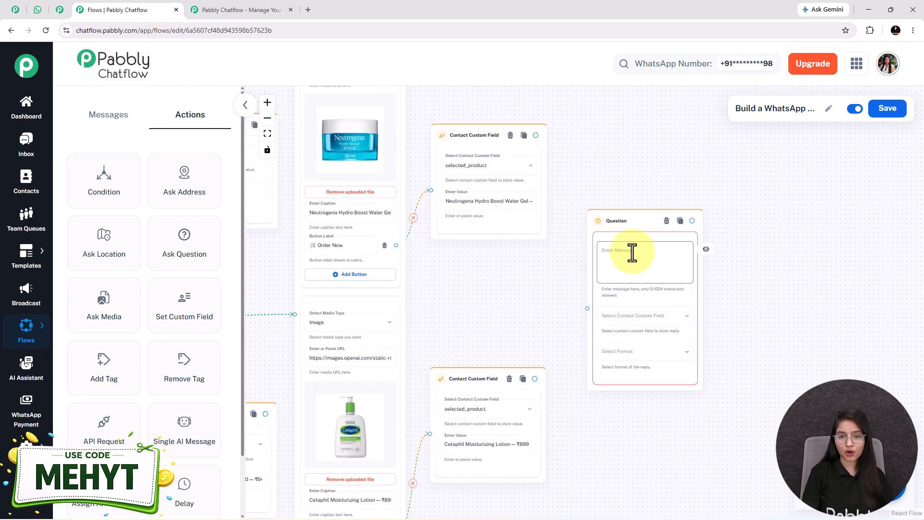
{"action": "left_click", "coordinate": [632, 252]}
{"action": "type", "text": "🛍 Great Choice!  *Please enter the quantity required:*"}
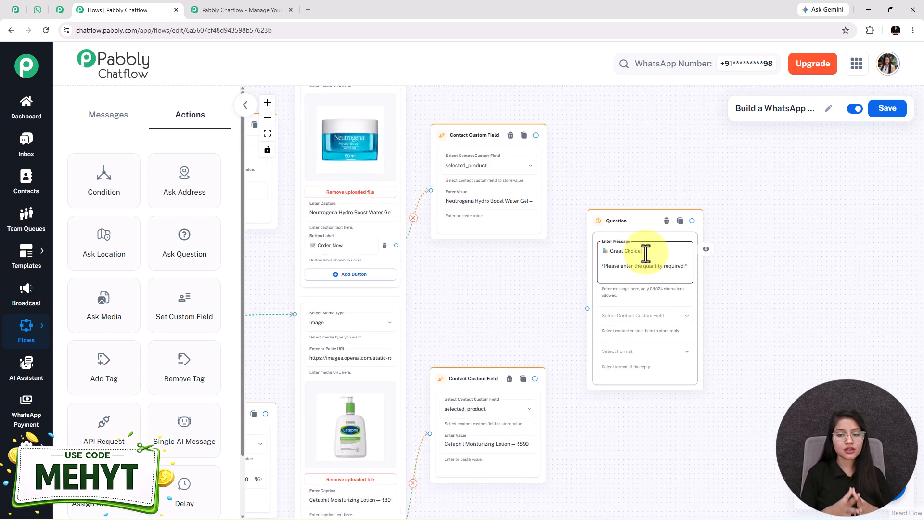
{"action": "left_click", "coordinate": [645, 318]}
{"action": "scroll", "coordinate": [647, 323], "scroll_direction": "down", "scroll_amount": 10}
{"action": "scroll", "coordinate": [650, 326], "scroll_direction": "up", "scroll_amount": 5}
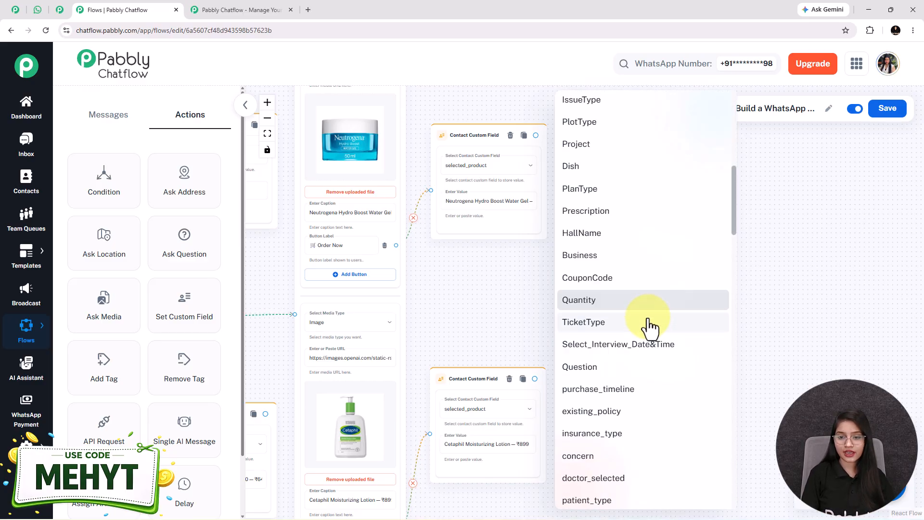
{"action": "left_click", "coordinate": [597, 300]}
{"action": "left_click", "coordinate": [634, 351]}
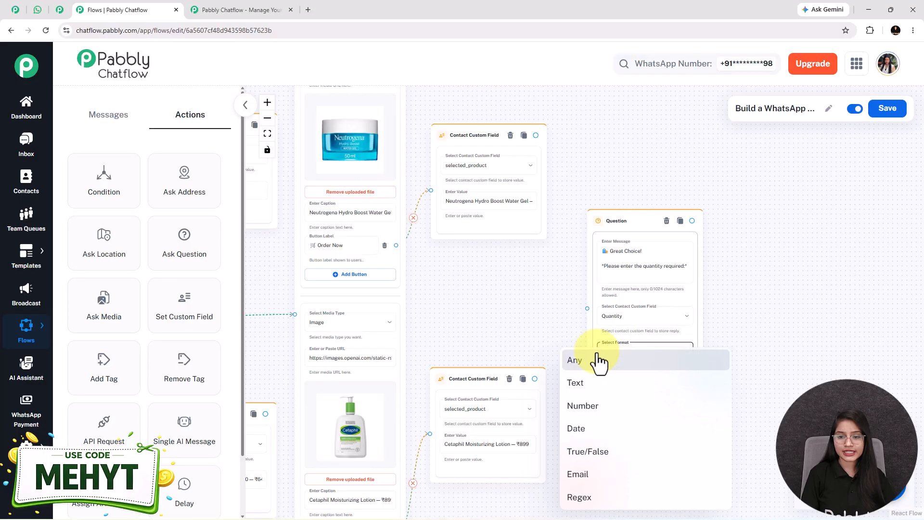
{"action": "left_click", "coordinate": [602, 361]}
{"action": "scroll", "coordinate": [505, 312], "scroll_direction": "down", "scroll_amount": 10}
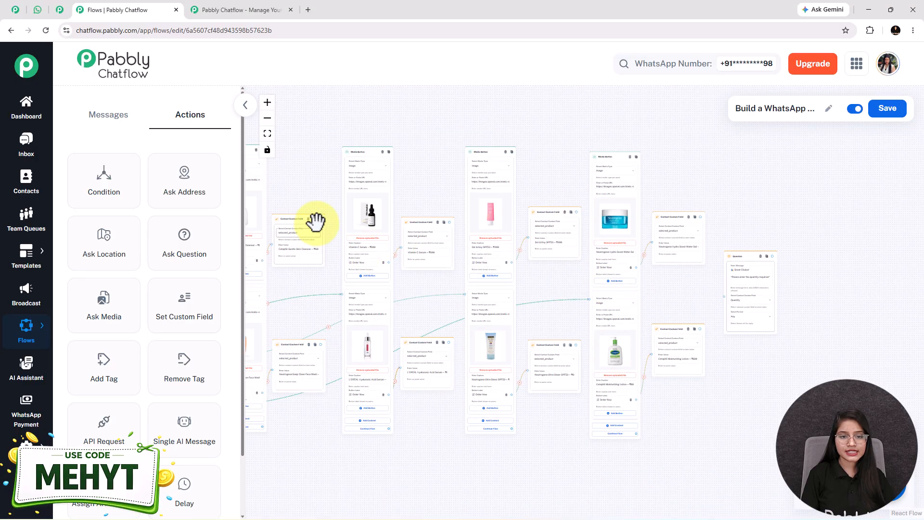
Step: Connect each product's selected_product field step to the quantity question
{"action": "left_click_drag", "start_coordinate": [320, 219], "coordinate": [724, 296]}
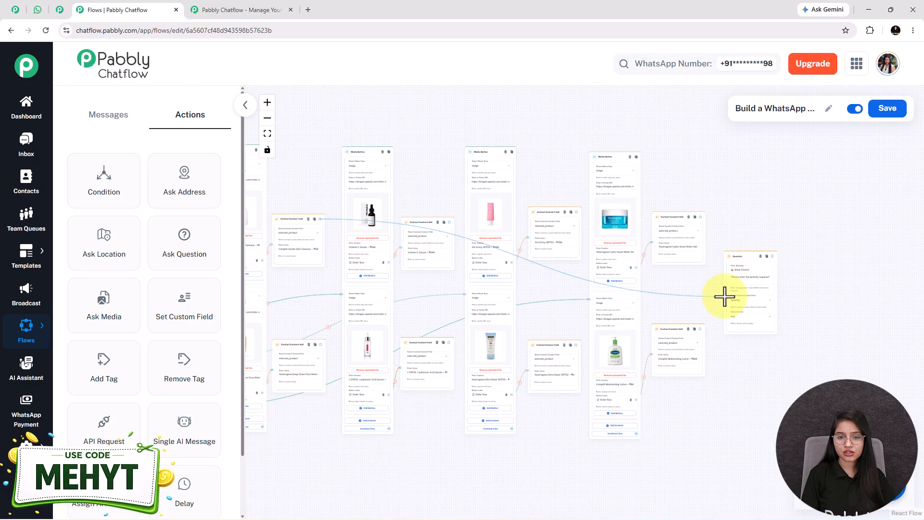
{"action": "left_click_drag", "start_coordinate": [320, 345], "coordinate": [724, 296]}
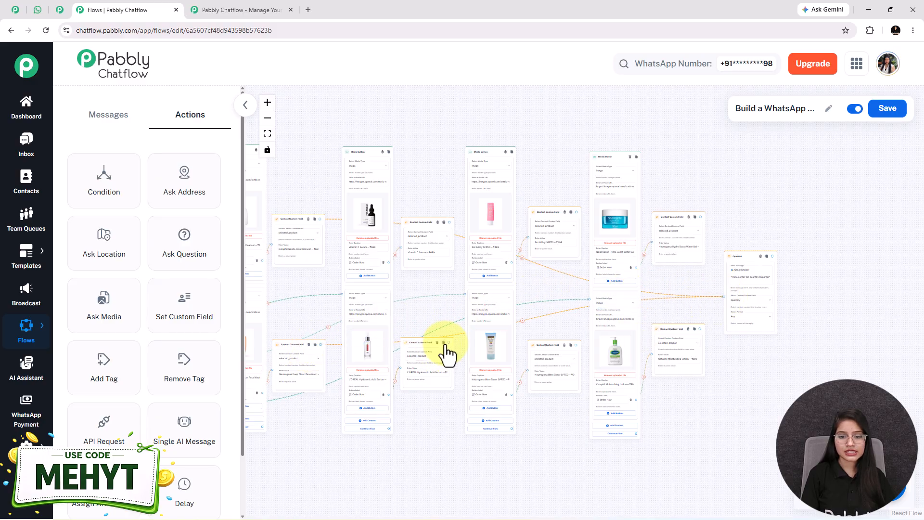
{"action": "left_click_drag", "start_coordinate": [447, 341], "coordinate": [723, 296]}
{"action": "left_click_drag", "start_coordinate": [763, 357], "coordinate": [516, 351]}
{"action": "scroll", "coordinate": [522, 323], "scroll_direction": "up", "scroll_amount": 5}
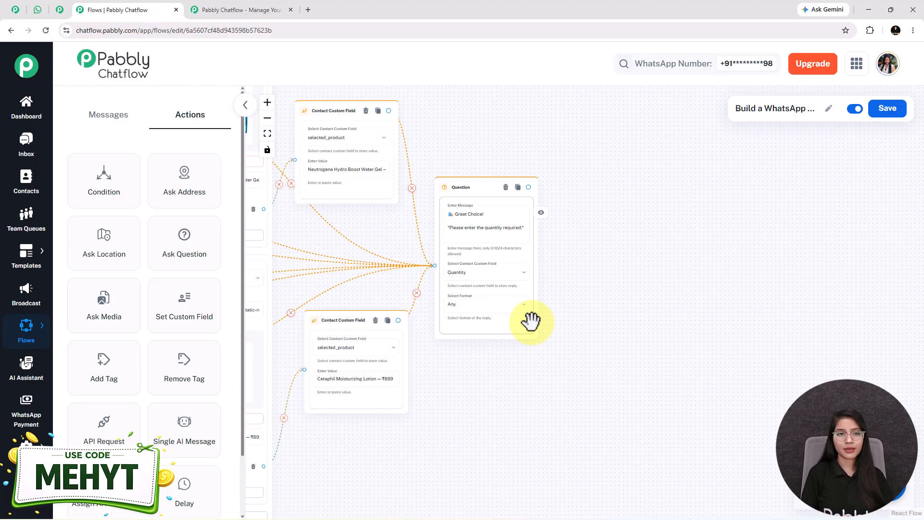
{"action": "left_click", "coordinate": [39, 2]}
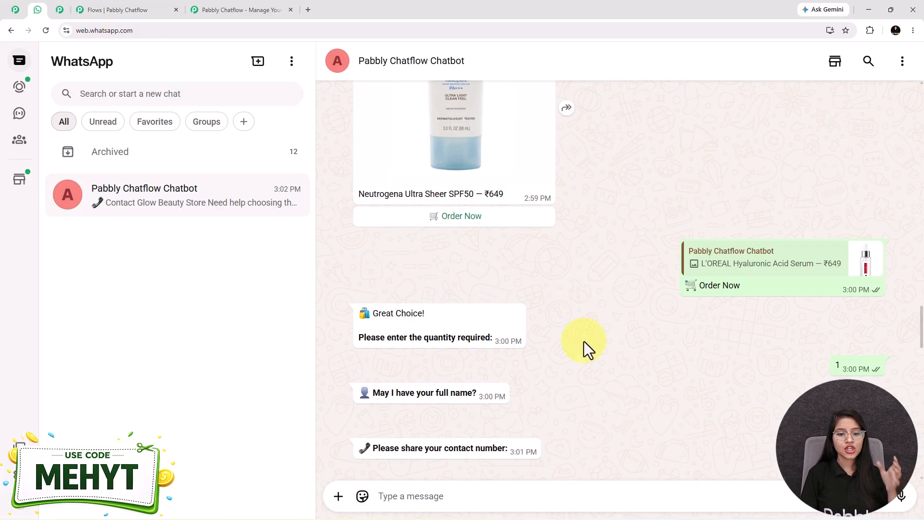
{"action": "scroll", "coordinate": [584, 341], "scroll_direction": "down", "scroll_amount": 3}
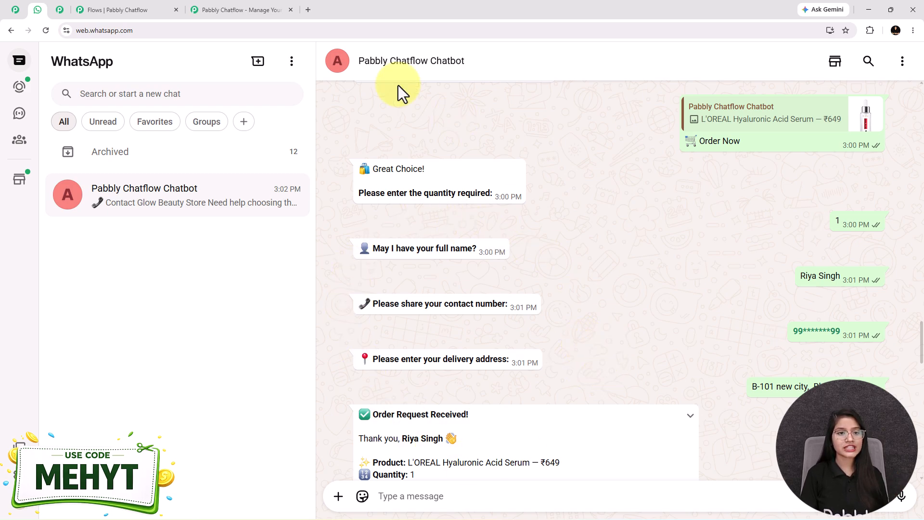
{"action": "left_click", "coordinate": [119, 8]}
{"action": "left_click_drag", "start_coordinate": [593, 266], "coordinate": [591, 323]}
{"action": "left_click_drag", "start_coordinate": [661, 402], "coordinate": [604, 374]}
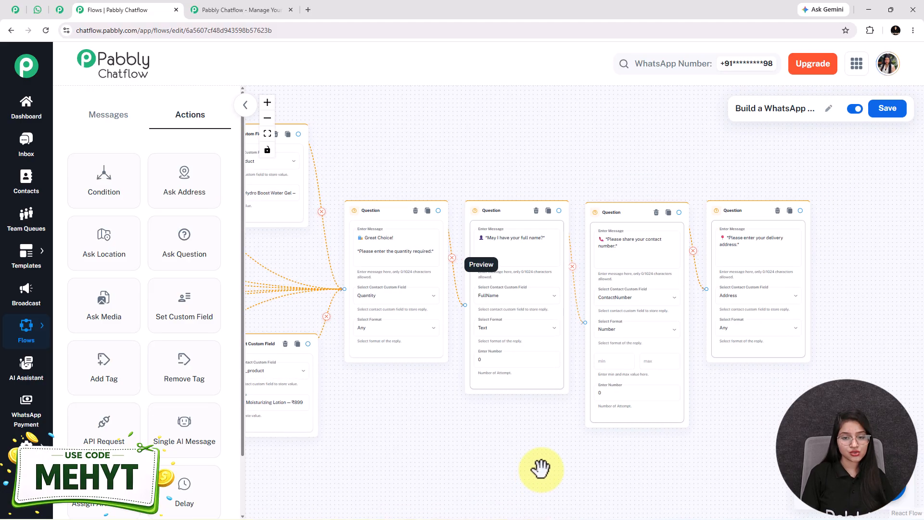
Step: Keep Text as the reply format for the full-name question
{"action": "left_click_drag", "start_coordinate": [538, 468], "coordinate": [521, 462]}
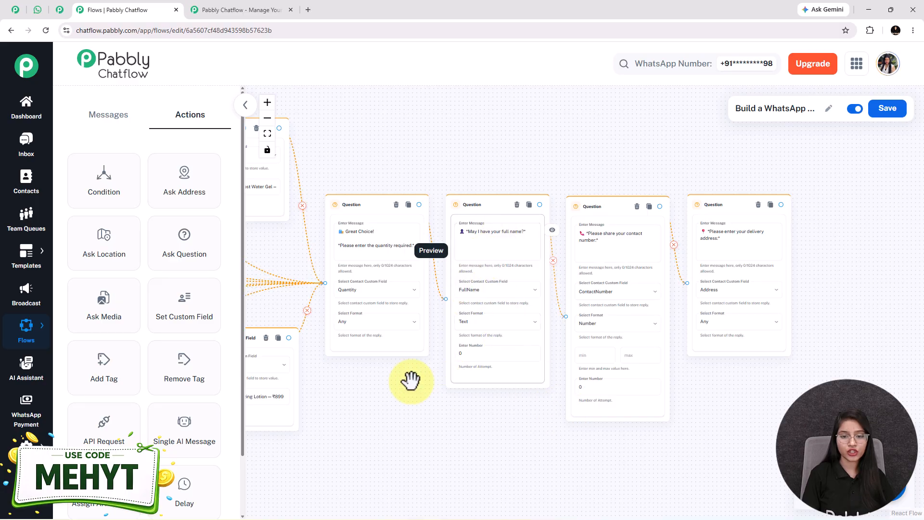
{"action": "left_click_drag", "start_coordinate": [440, 378], "coordinate": [425, 384]}
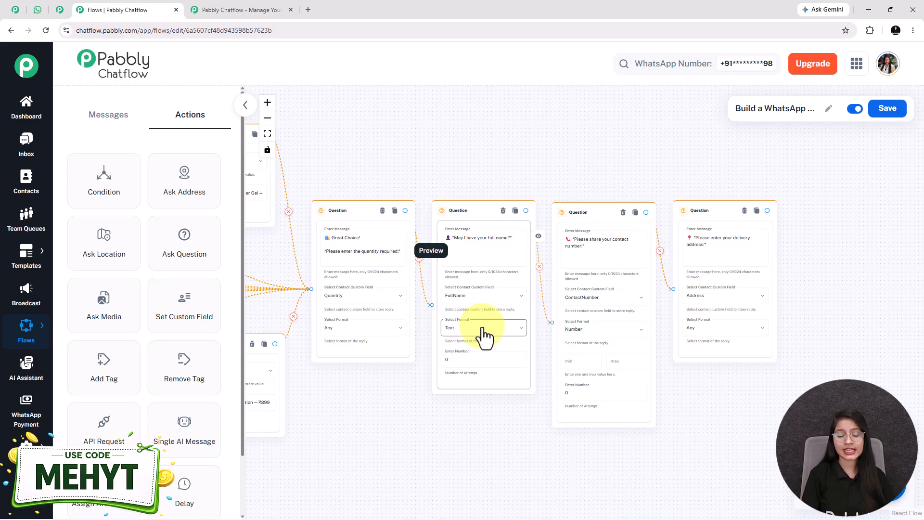
{"action": "scroll", "coordinate": [423, 398], "scroll_direction": "up", "scroll_amount": 5}
{"action": "left_click", "coordinate": [438, 388]}
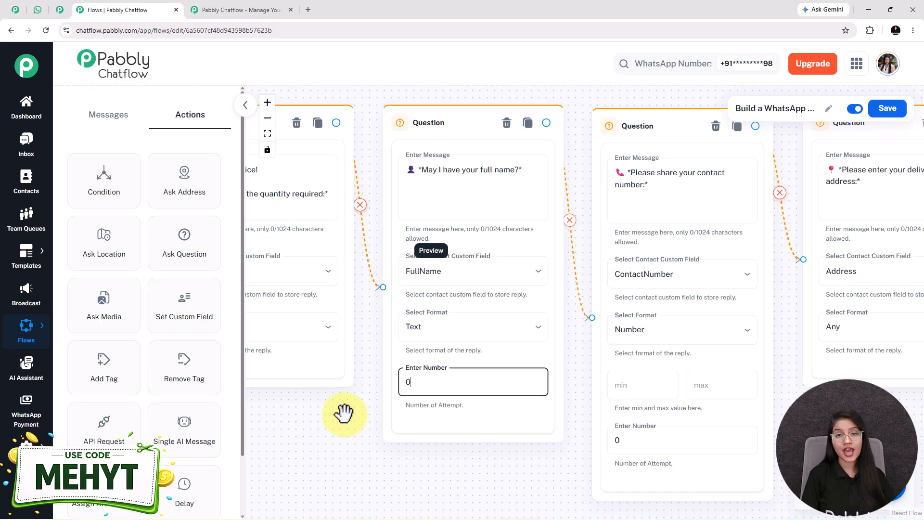
{"action": "left_click_drag", "start_coordinate": [342, 406], "coordinate": [328, 428]}
{"action": "left_click", "coordinate": [463, 201]}
{"action": "triple_click", "coordinate": [439, 189]}
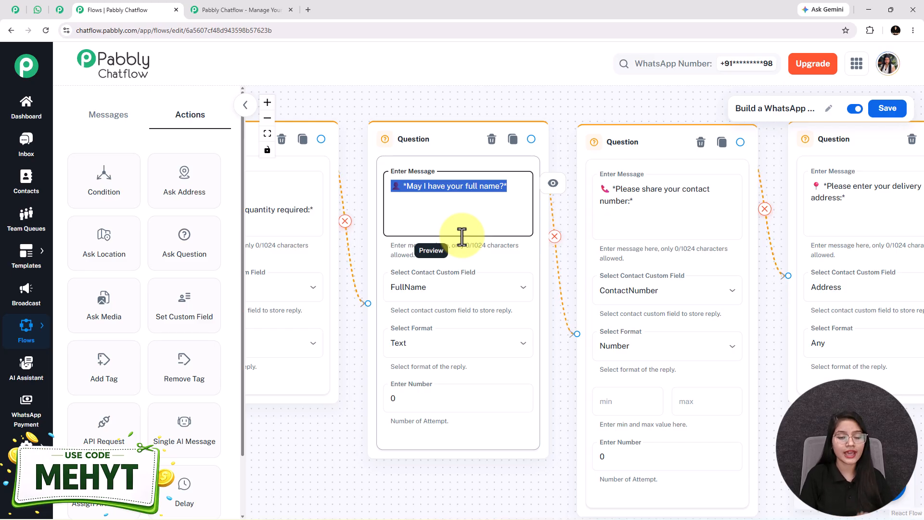
{"action": "left_click", "coordinate": [446, 357]}
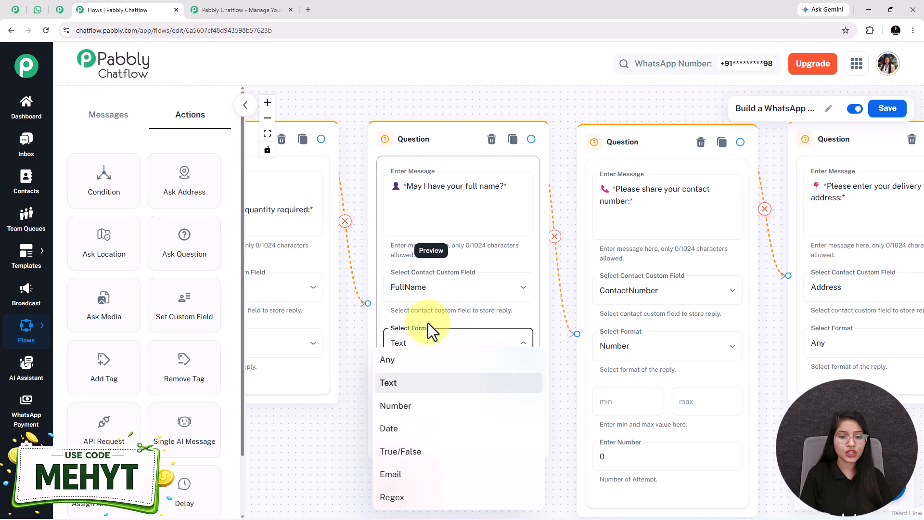
{"action": "left_click", "coordinate": [433, 382]}
Step: Set the name question's attempts to 0, then view the 'Order Request Received' summary in WhatsApp Web
{"action": "left_click", "coordinate": [436, 399]}
{"action": "key", "text": "BackSpace"}
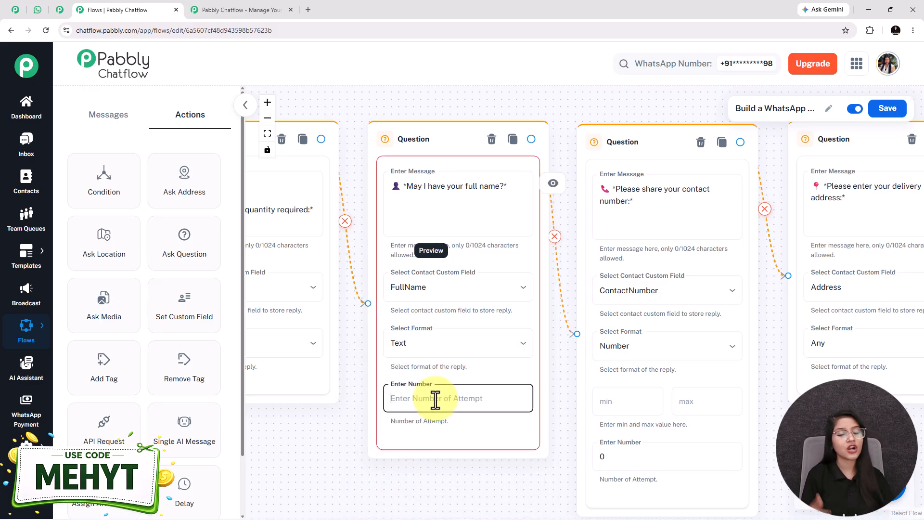
{"action": "type", "text": "1"}
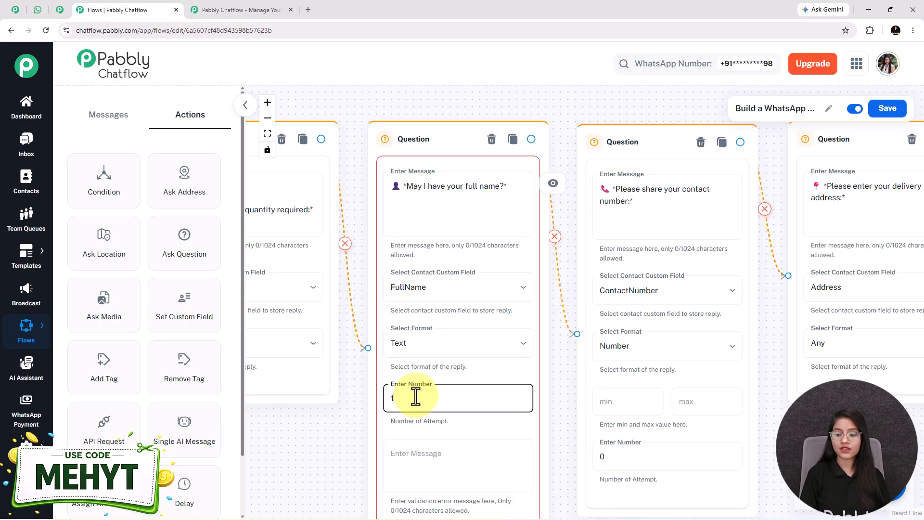
{"action": "left_click", "coordinate": [416, 475]}
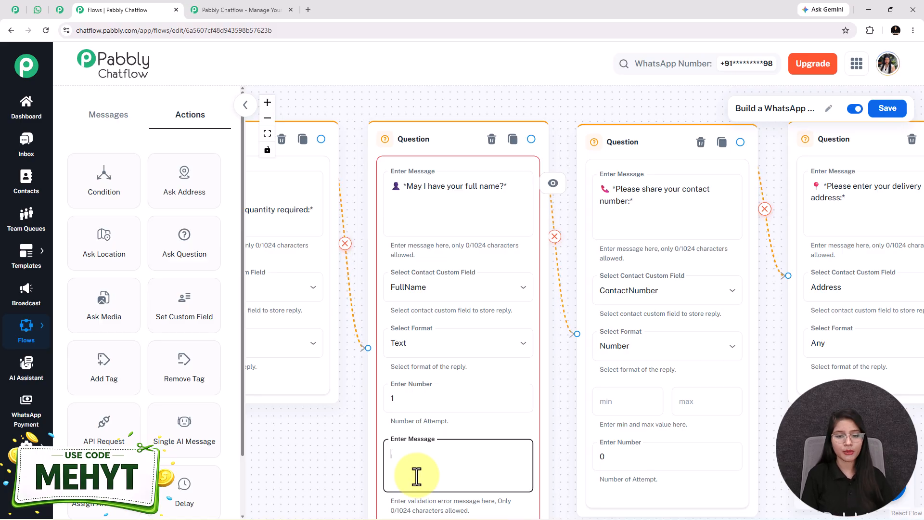
{"action": "left_click", "coordinate": [408, 401]}
{"action": "key", "text": "BackSpace"}
{"action": "type", "text": "0"}
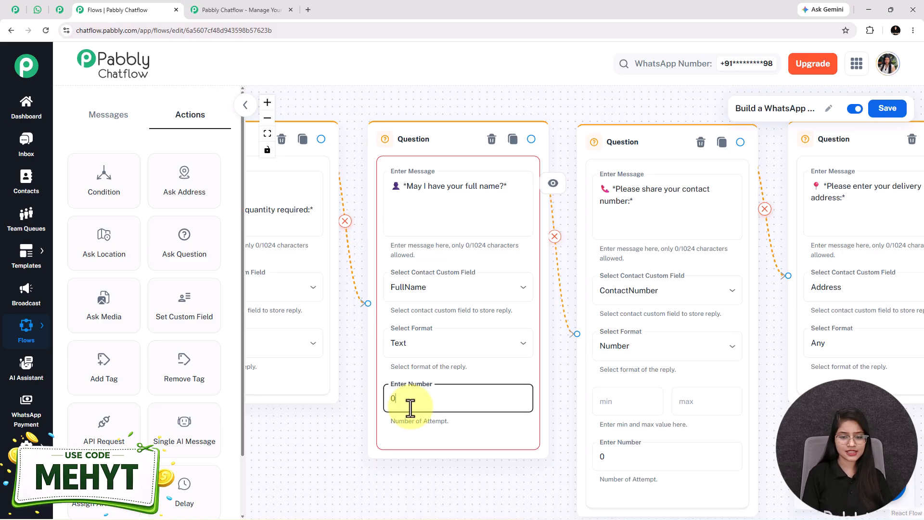
{"action": "scroll", "coordinate": [392, 428], "scroll_direction": "down", "scroll_amount": 3}
{"action": "scroll", "coordinate": [377, 451], "scroll_direction": "down", "scroll_amount": 6}
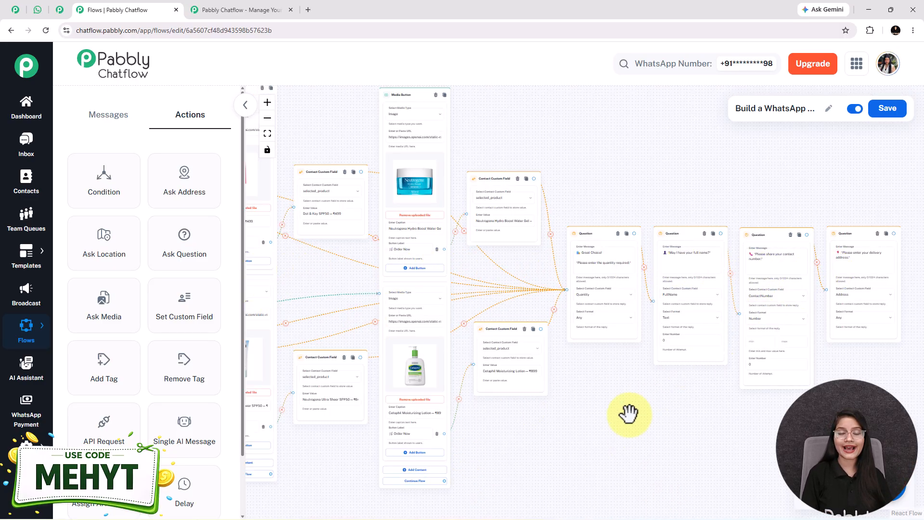
{"action": "left_click", "coordinate": [38, 9]}
{"action": "scroll", "coordinate": [481, 375], "scroll_direction": "down", "scroll_amount": 4}
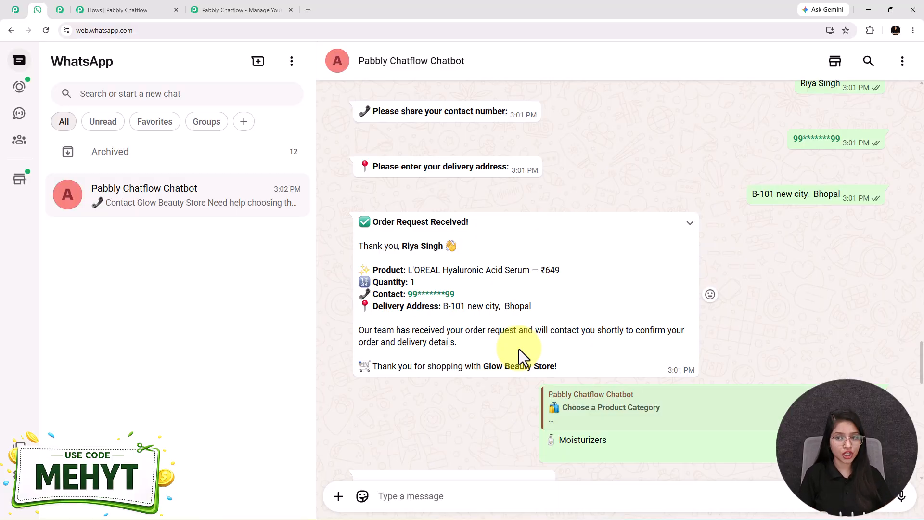
Step: Check the personalised name and product lines, then add an empty Text Button node beside the address question
{"action": "left_click_drag", "start_coordinate": [403, 247], "coordinate": [603, 261]}
{"action": "left_click", "coordinate": [381, 307]}
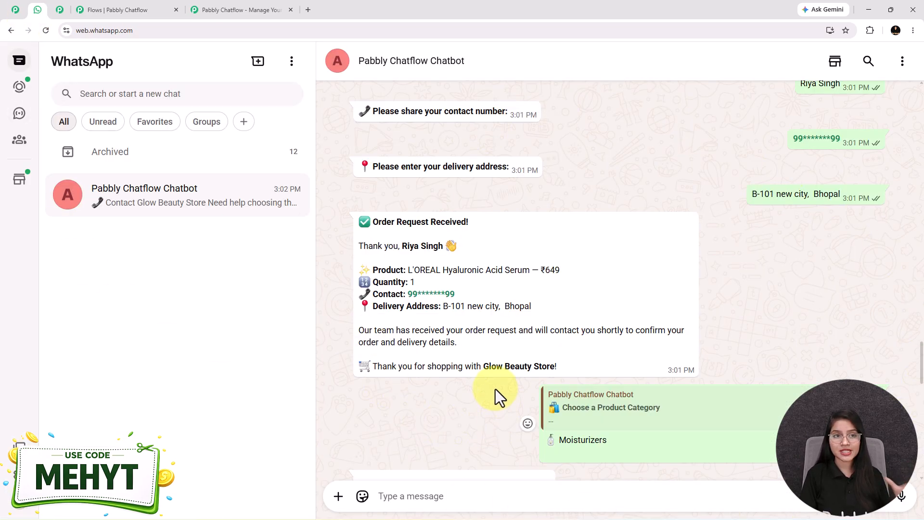
{"action": "left_click", "coordinate": [96, 8]}
{"action": "left_click_drag", "start_coordinate": [101, 200], "coordinate": [866, 258]}
Step: Paste the order-confirmation text with its $selected_product and Quantity placeholders into the new message
{"action": "scroll", "coordinate": [697, 289], "scroll_direction": "up", "scroll_amount": 5}
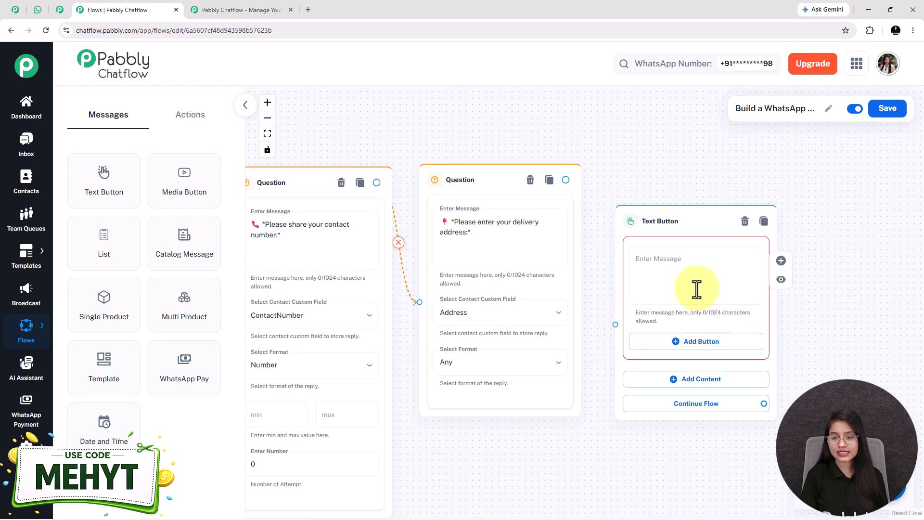
{"action": "left_click", "coordinate": [650, 254]}
{"action": "key", "text": "ctrl+v"}
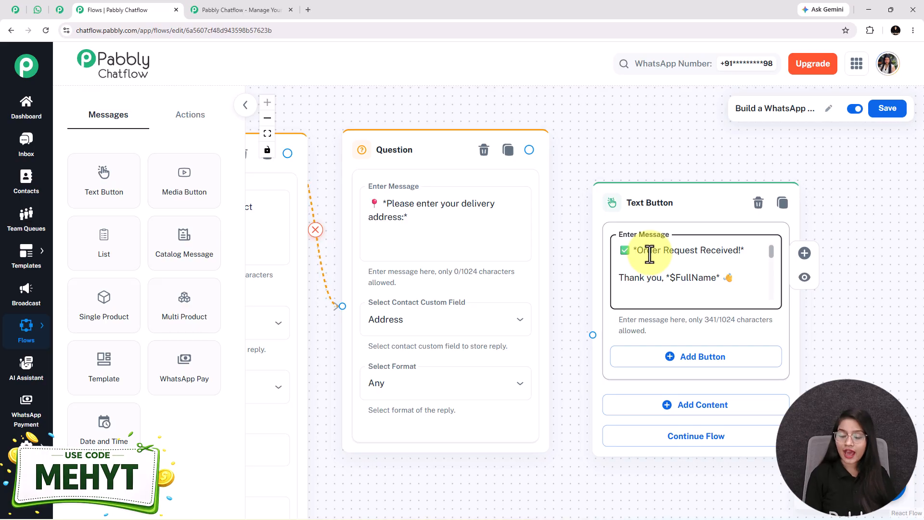
{"action": "scroll", "coordinate": [649, 255], "scroll_direction": "down", "scroll_amount": 2}
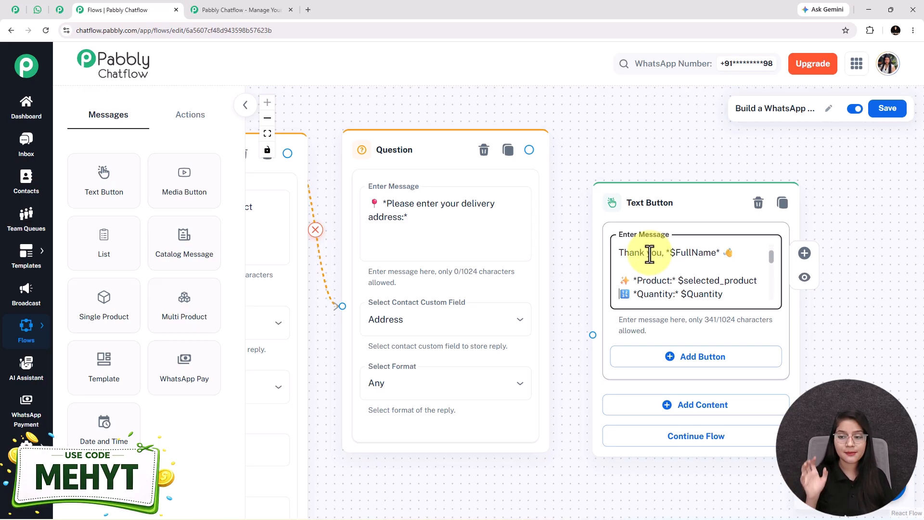
{"action": "scroll", "coordinate": [649, 254], "scroll_direction": "down", "scroll_amount": 1}
{"action": "scroll", "coordinate": [649, 254], "scroll_direction": "down", "scroll_amount": 1}
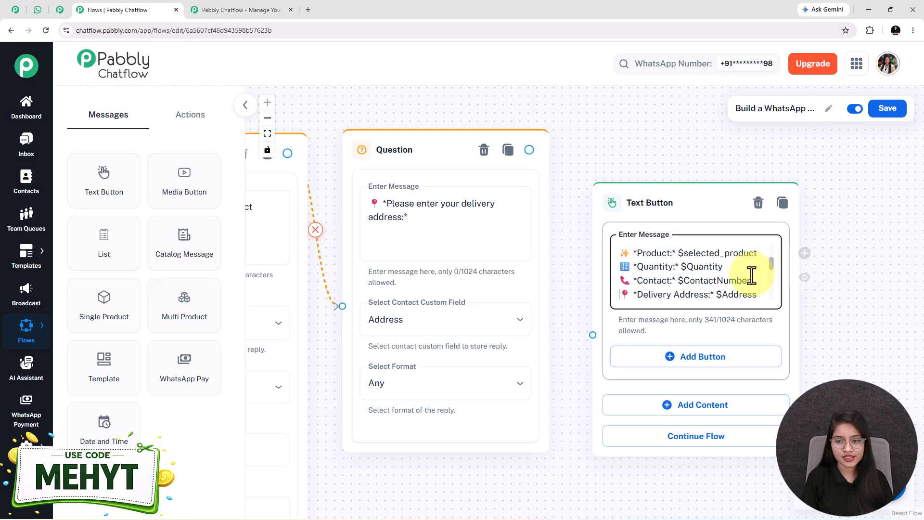
{"action": "double_click", "coordinate": [707, 253]}
{"action": "double_click", "coordinate": [703, 266]}
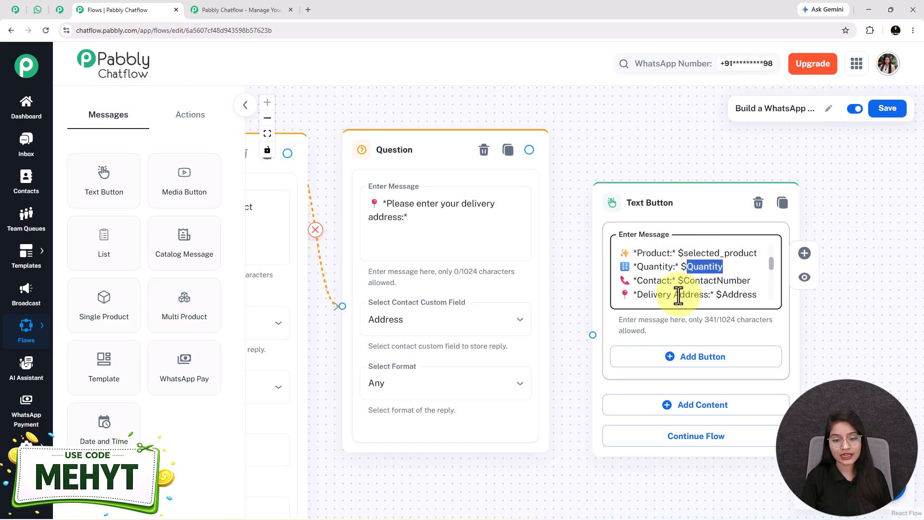
Step: Line up the four question nodes with the confirmation message and verify its $FullName placeholder
{"action": "left_click_drag", "start_coordinate": [463, 486], "coordinate": [749, 392]}
{"action": "scroll", "coordinate": [749, 392], "scroll_direction": "down", "scroll_amount": 3}
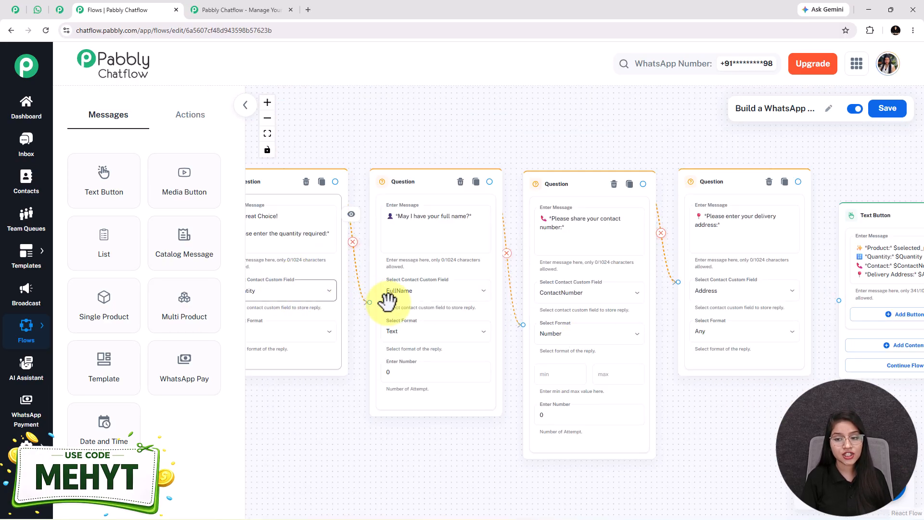
{"action": "left_click_drag", "start_coordinate": [733, 416], "coordinate": [499, 432]}
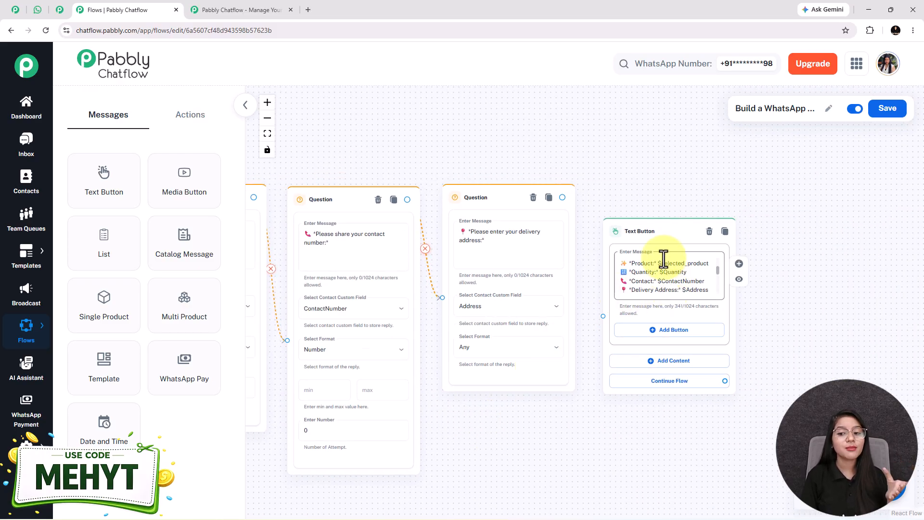
{"action": "scroll", "coordinate": [670, 284], "scroll_direction": "up", "scroll_amount": 4}
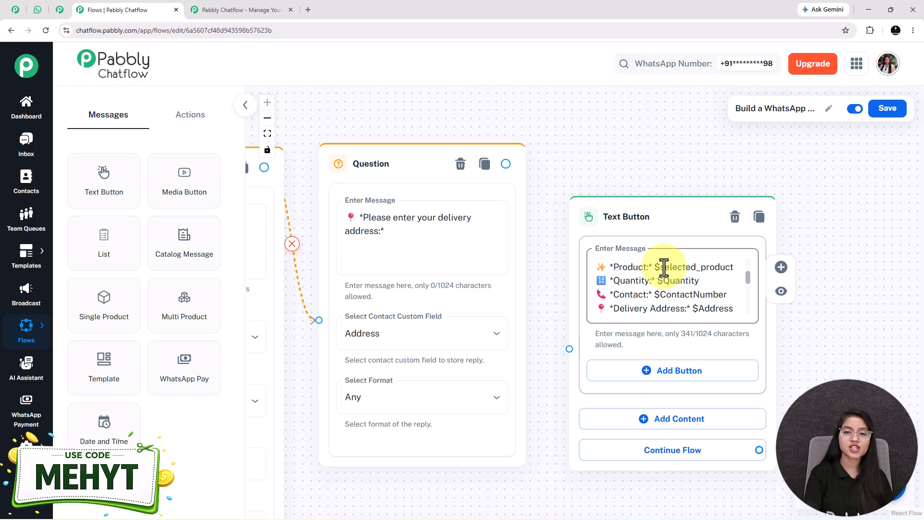
{"action": "scroll", "coordinate": [621, 329], "scroll_direction": "down", "scroll_amount": 6}
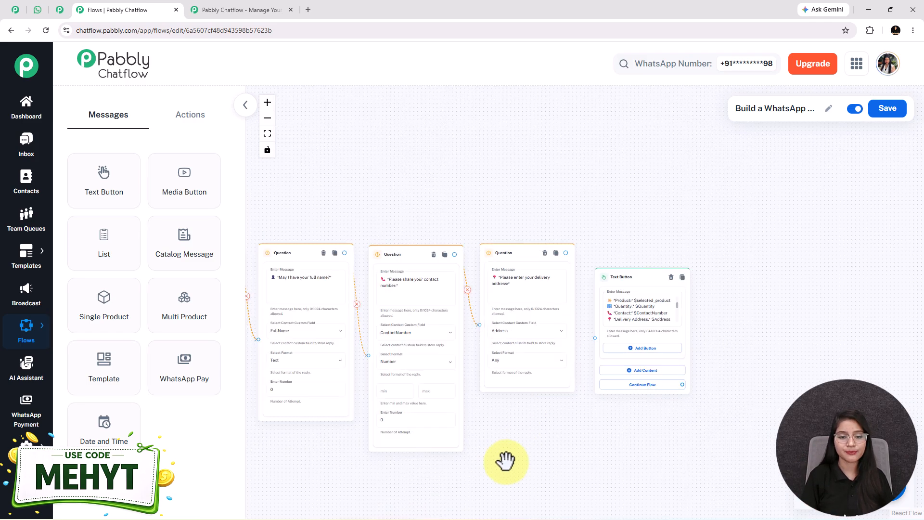
{"action": "left_click_drag", "start_coordinate": [511, 458], "coordinate": [799, 423]}
{"action": "left_click_drag", "start_coordinate": [506, 411], "coordinate": [458, 417]}
{"action": "scroll", "coordinate": [561, 437], "scroll_direction": "up", "scroll_amount": 2}
{"action": "left_click_drag", "start_coordinate": [561, 437], "coordinate": [451, 472]}
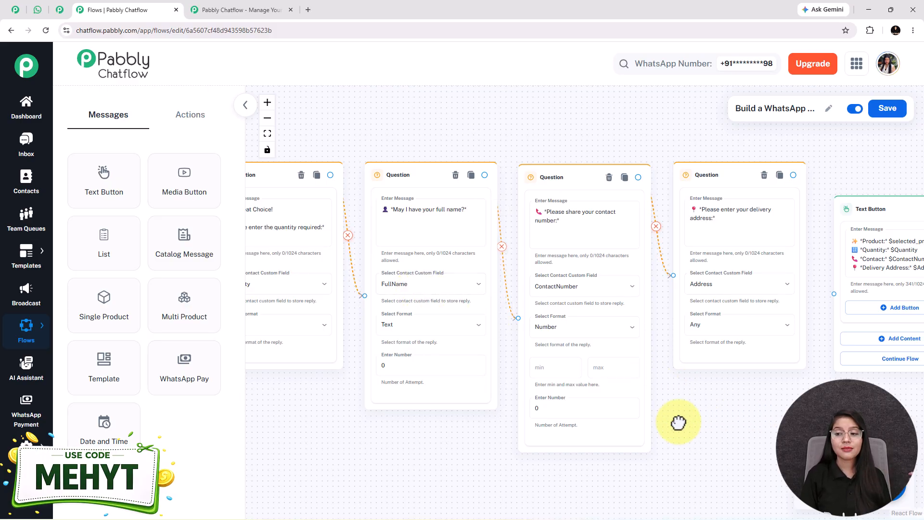
{"action": "left_click_drag", "start_coordinate": [708, 421], "coordinate": [434, 430]}
{"action": "scroll", "coordinate": [619, 266], "scroll_direction": "up", "scroll_amount": 3}
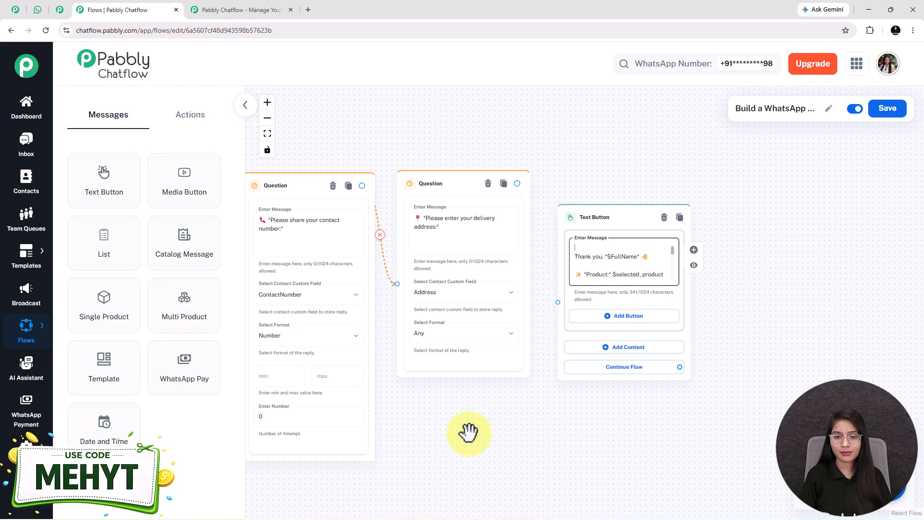
{"action": "double_click", "coordinate": [613, 256]}
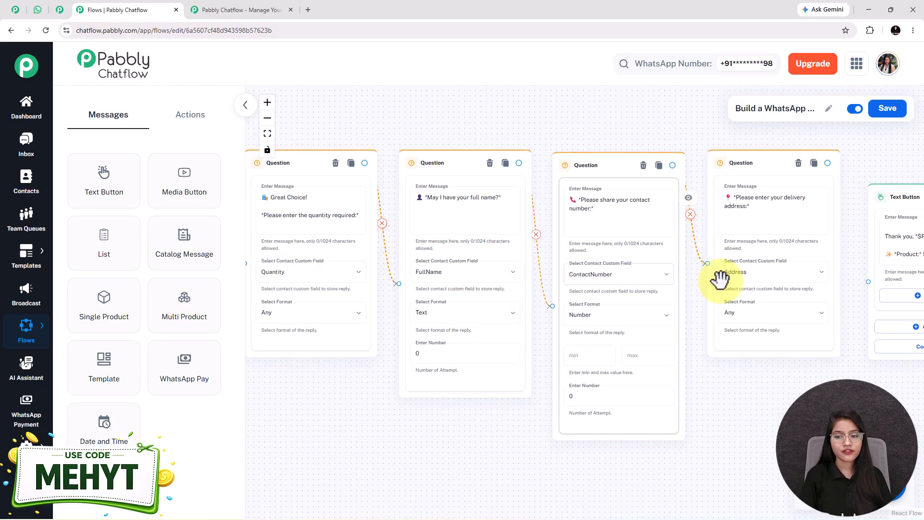
{"action": "left_click_drag", "start_coordinate": [732, 404], "coordinate": [438, 447]}
{"action": "left_click", "coordinate": [659, 285]}
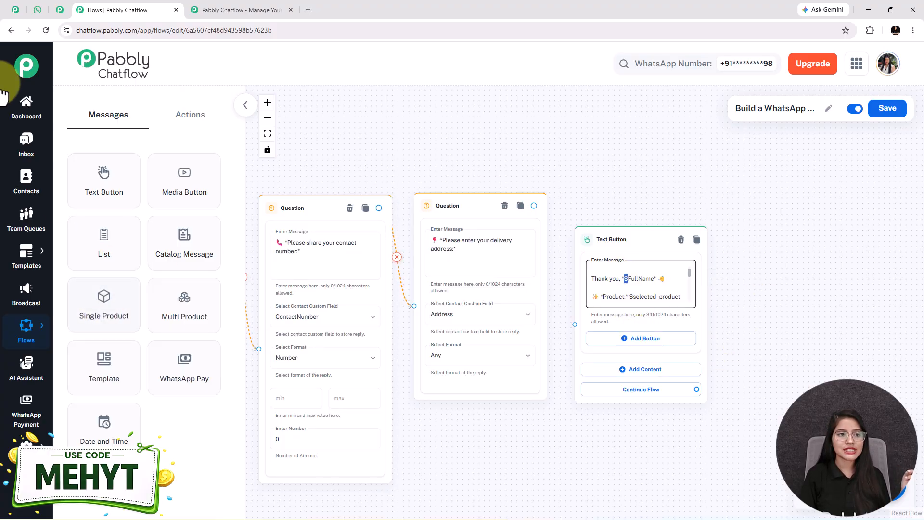
Step: Check the WhatsApp test chat, then link the delivery-address question to the confirmation message
{"action": "left_click", "coordinate": [38, 11]}
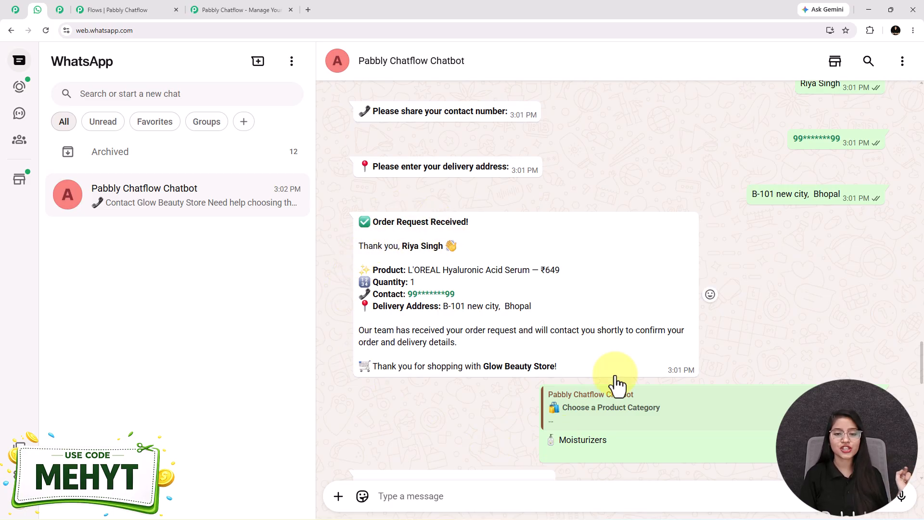
{"action": "left_click", "coordinate": [134, 9]}
{"action": "left_click_drag", "start_coordinate": [534, 206], "coordinate": [575, 323]}
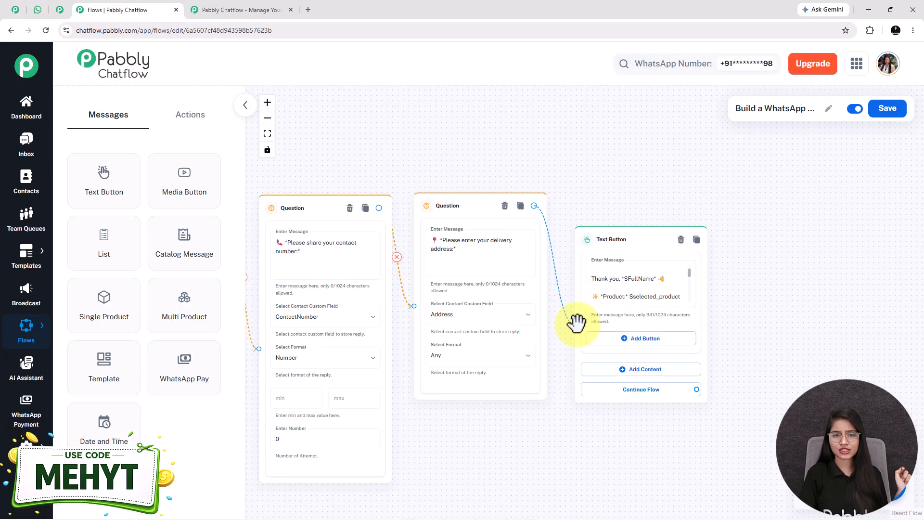
Step: Fit the flow in view and reposition the Trigger and welcome message nodes
{"action": "left_click", "coordinate": [267, 134]}
{"action": "scroll", "coordinate": [382, 314], "scroll_direction": "up", "scroll_amount": 3}
{"action": "left_click_drag", "start_coordinate": [318, 290], "coordinate": [464, 314]}
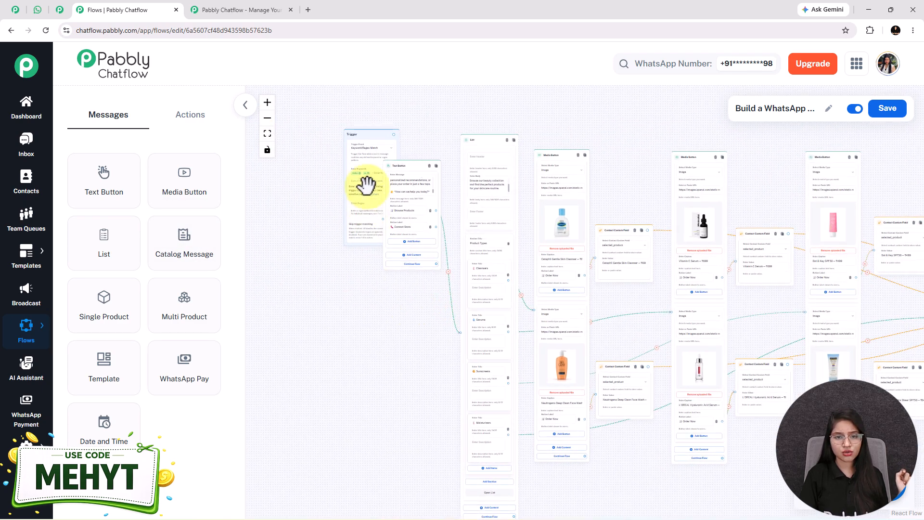
{"action": "left_click_drag", "start_coordinate": [333, 207], "coordinate": [327, 218]}
{"action": "left_click_drag", "start_coordinate": [387, 261], "coordinate": [384, 319]}
{"action": "scroll", "coordinate": [322, 293], "scroll_direction": "up", "scroll_amount": 3}
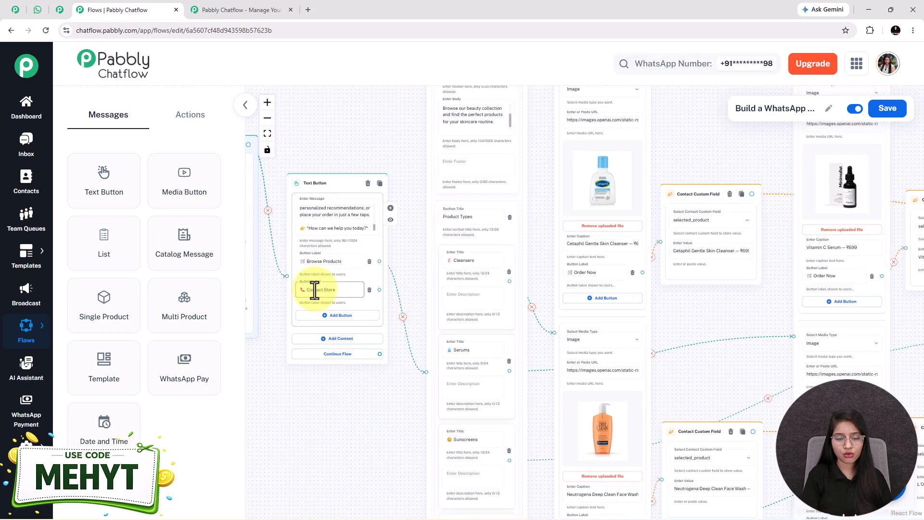
Step: Link Contact Store to a new Text Button holding the store-assistance message, then save the flow
{"action": "left_click_drag", "start_coordinate": [379, 289], "coordinate": [298, 423]}
{"action": "left_click", "coordinate": [294, 441]}
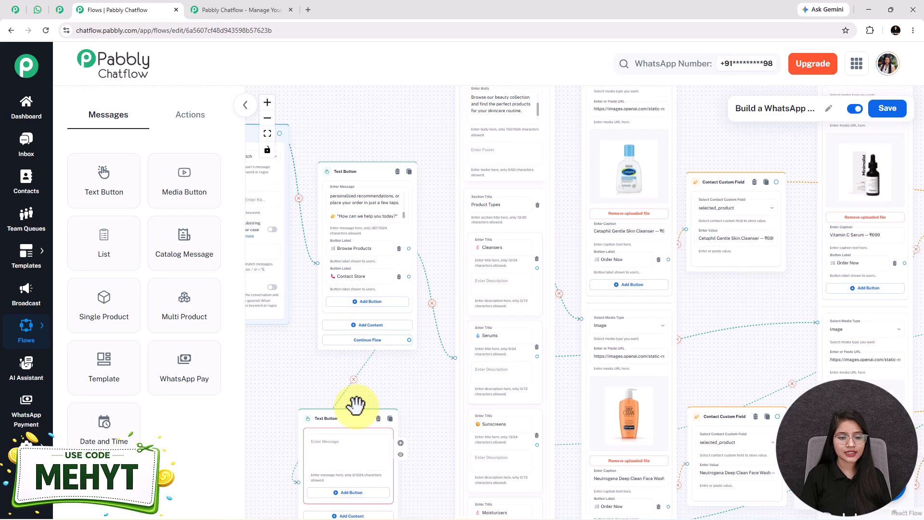
{"action": "left_click_drag", "start_coordinate": [450, 359], "coordinate": [264, 291]}
{"action": "left_click", "coordinate": [380, 286]}
{"action": "key", "text": "ctrl+v"}
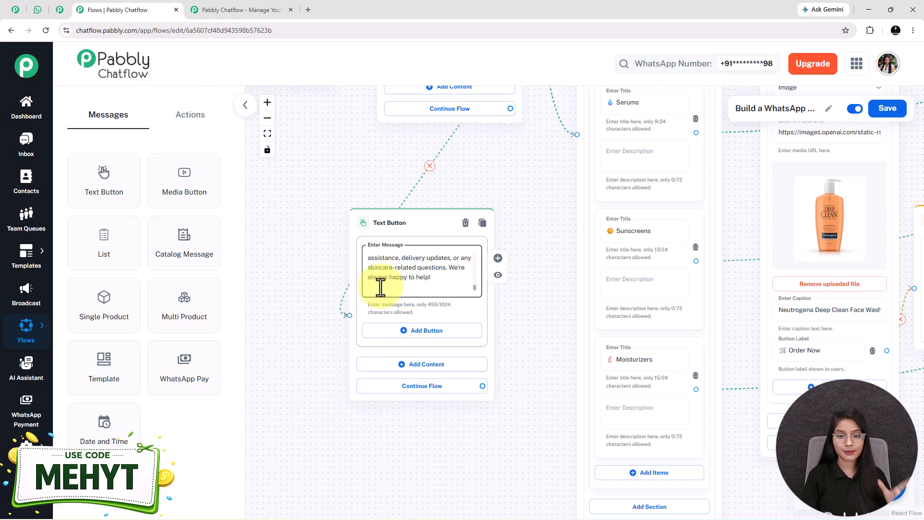
{"action": "left_click", "coordinate": [267, 133]}
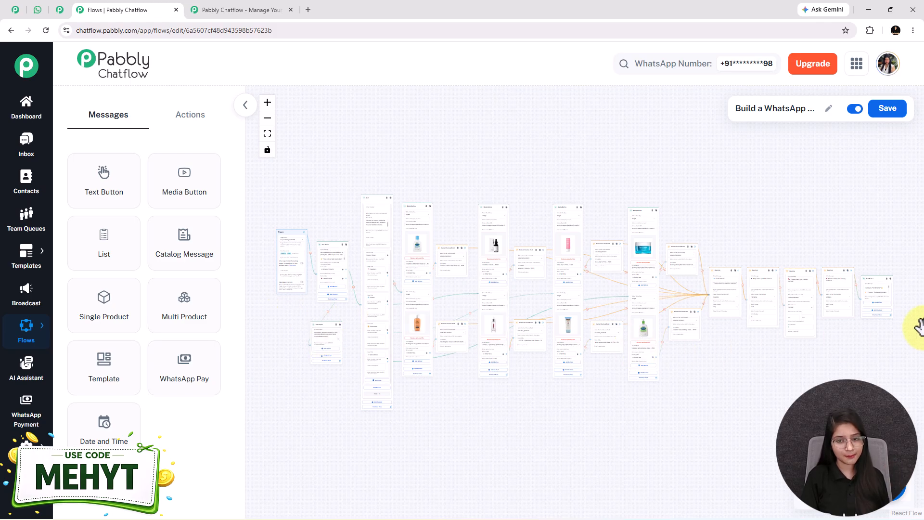
{"action": "left_click", "coordinate": [888, 115]}
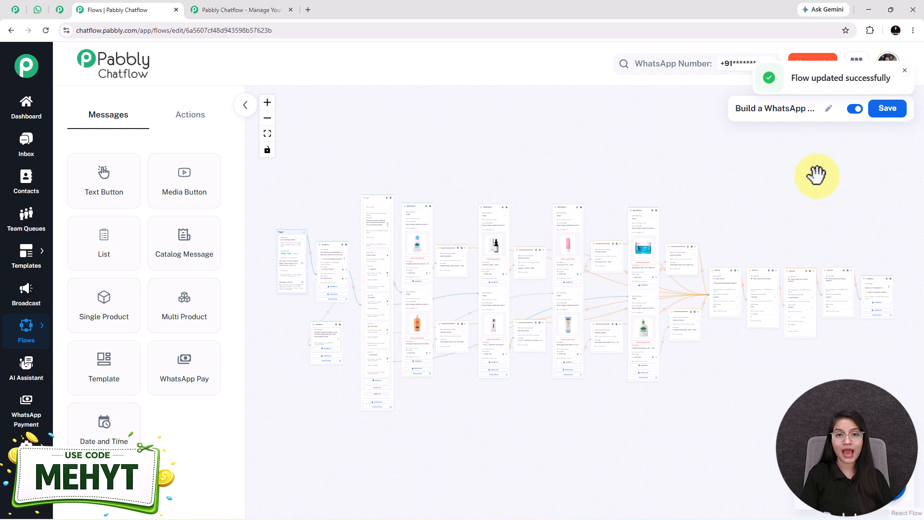
{"action": "left_click", "coordinate": [40, 10]}
{"action": "scroll", "coordinate": [576, 319], "scroll_direction": "up", "scroll_amount": 6}
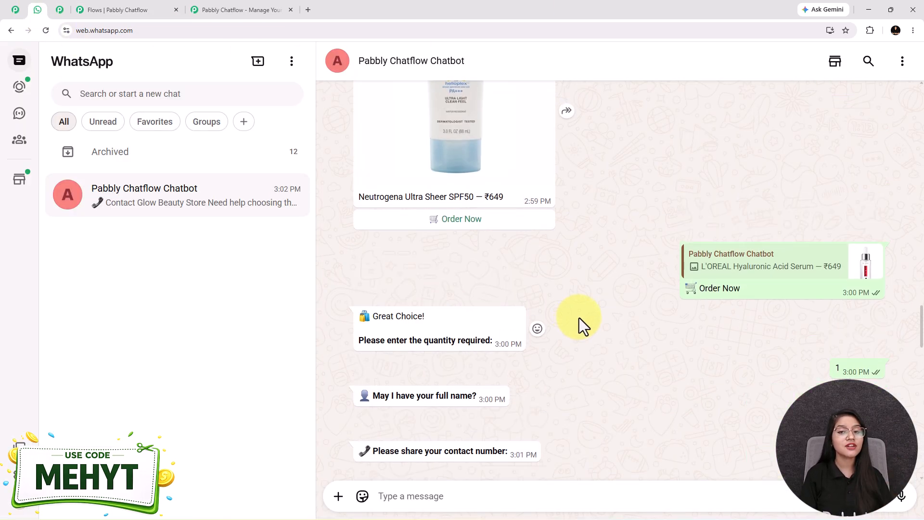
{"action": "scroll", "coordinate": [579, 318], "scroll_direction": "up", "scroll_amount": 10}
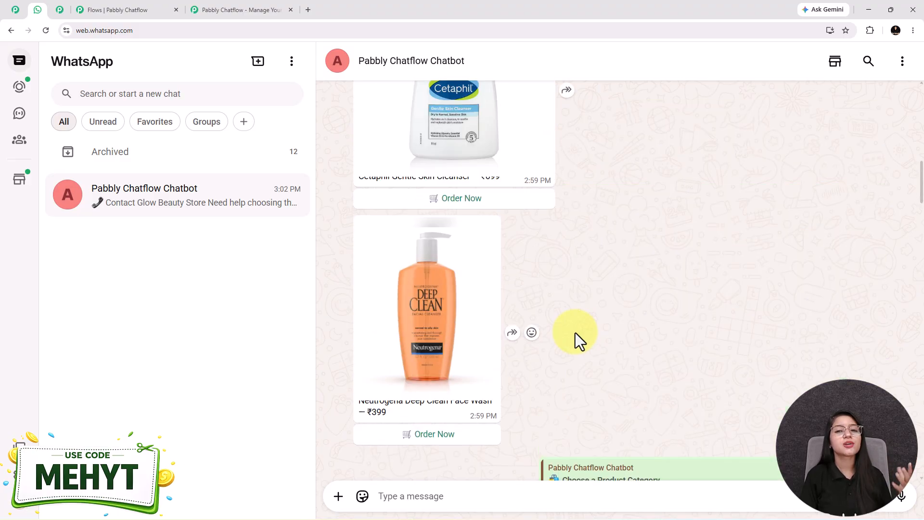
{"action": "scroll", "coordinate": [576, 333], "scroll_direction": "up", "scroll_amount": 10}
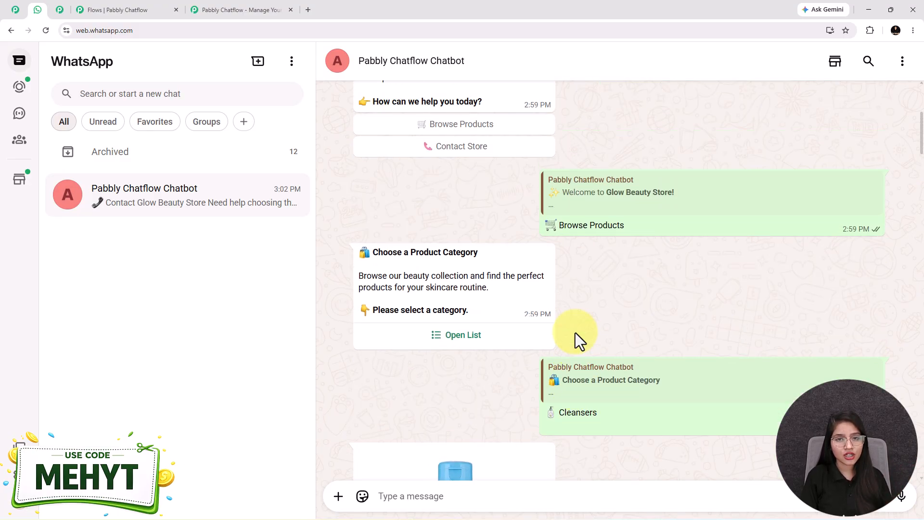
{"action": "scroll", "coordinate": [575, 333], "scroll_direction": "up", "scroll_amount": 5}
{"action": "scroll", "coordinate": [575, 333], "scroll_direction": "down", "scroll_amount": 8}
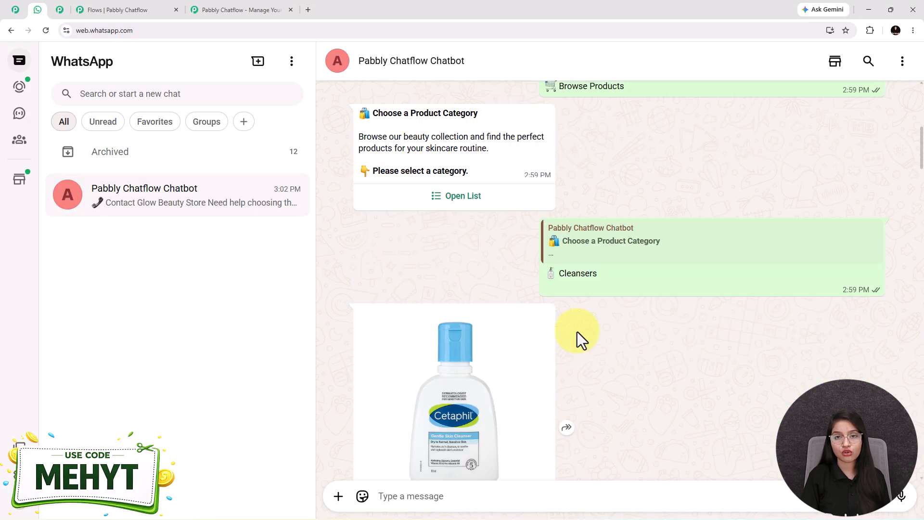
{"action": "scroll", "coordinate": [599, 328], "scroll_direction": "down", "scroll_amount": 15}
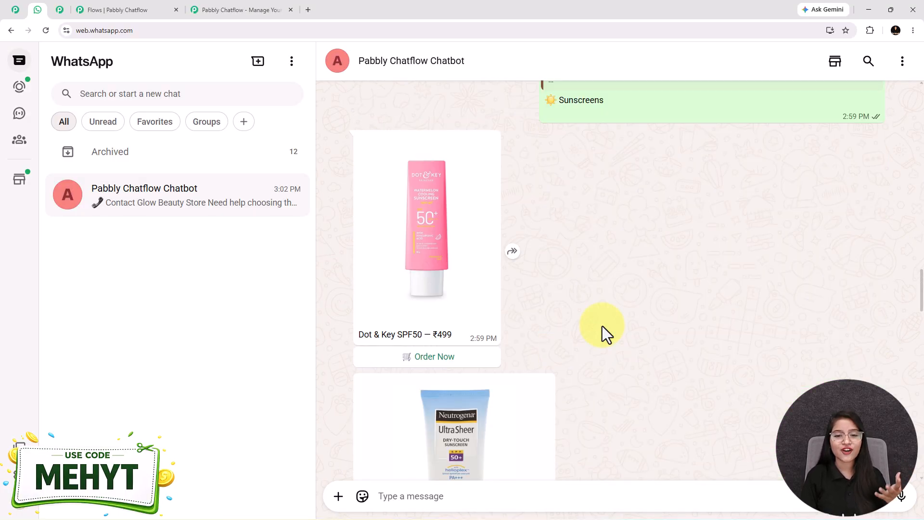
{"action": "scroll", "coordinate": [602, 325], "scroll_direction": "down", "scroll_amount": 15}
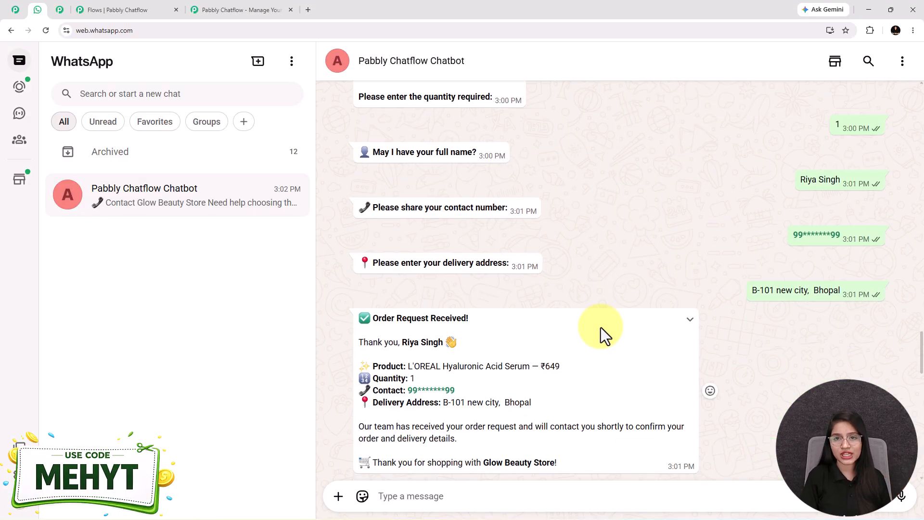
{"action": "scroll", "coordinate": [600, 334], "scroll_direction": "up", "scroll_amount": 2}
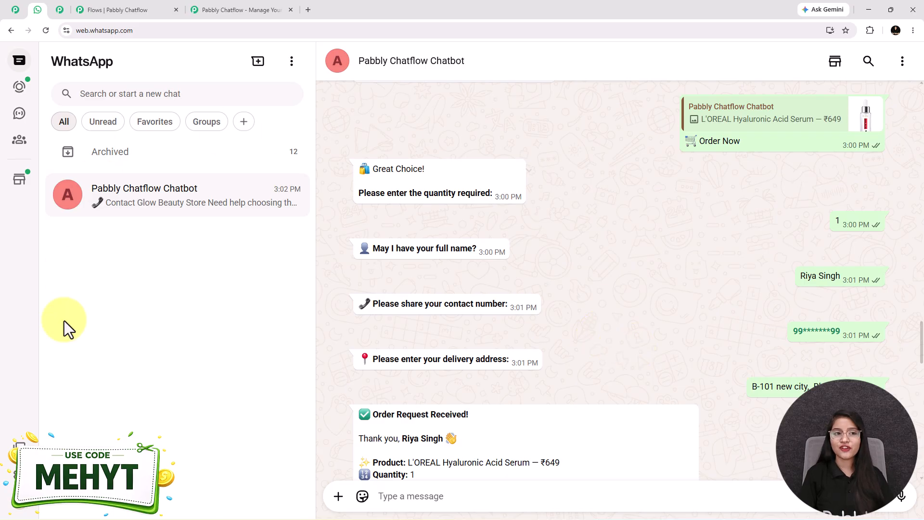
{"action": "left_click", "coordinate": [116, 9]}
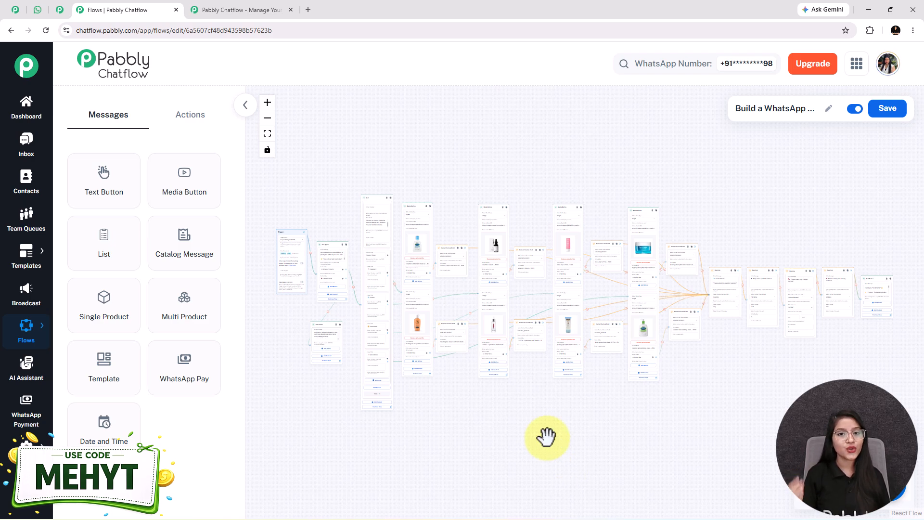
Step: Show the pabbly.com/chatflow page with the 'Wait before you go' popup closed
{"action": "left_click", "coordinate": [211, 10]}
{"action": "left_click", "coordinate": [621, 135]}
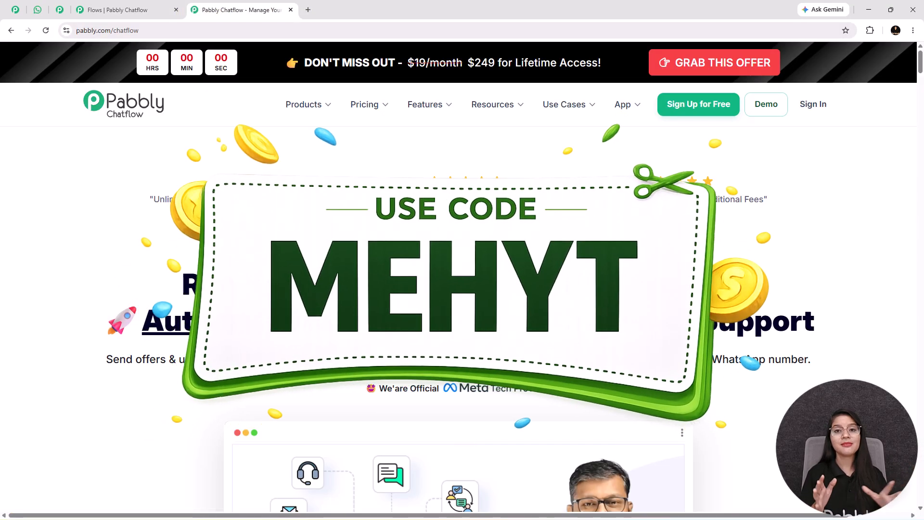